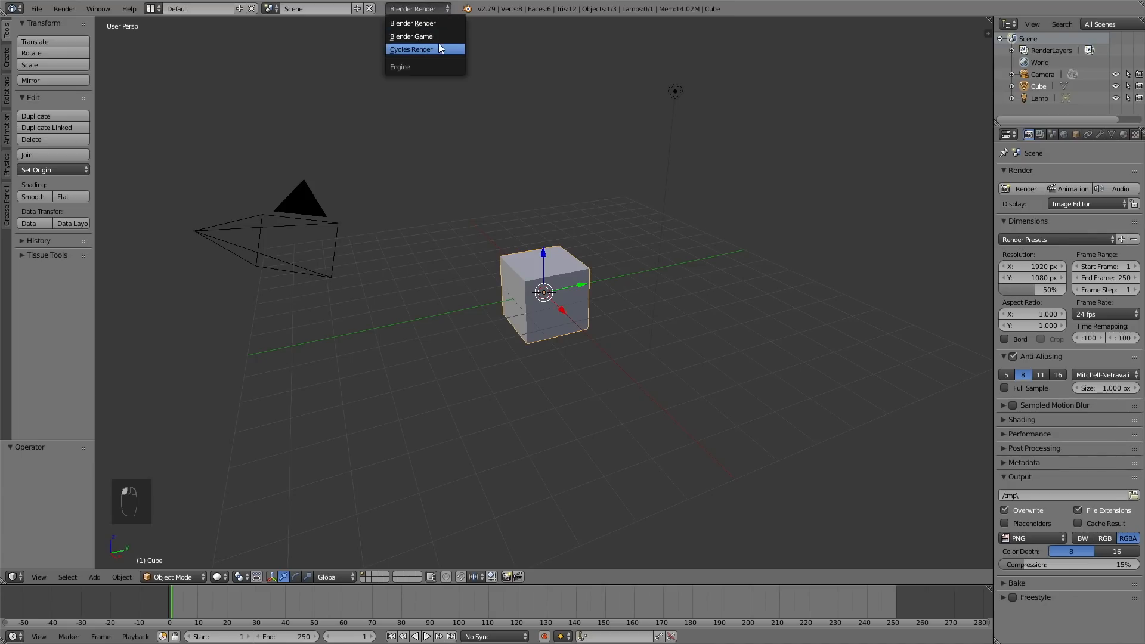
Step: Switch the render engine to Cycles and delete the default cube
left_click(438, 47)
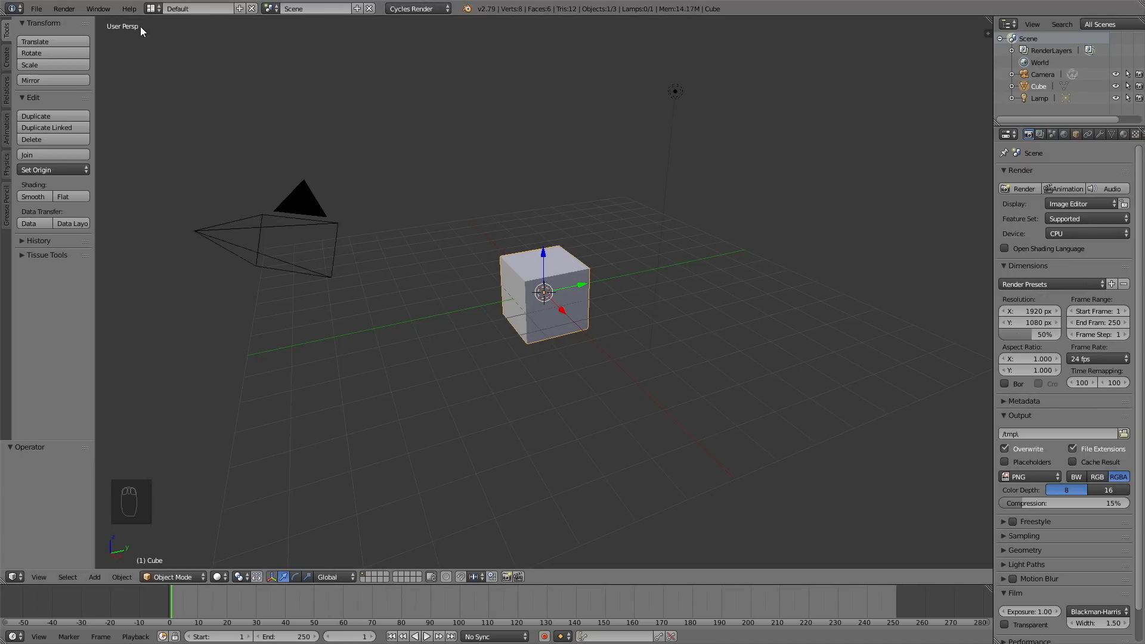
key("x")
Step: Confirm the cube deletion, add a plane and scale it by 2.5
left_click(434, 146)
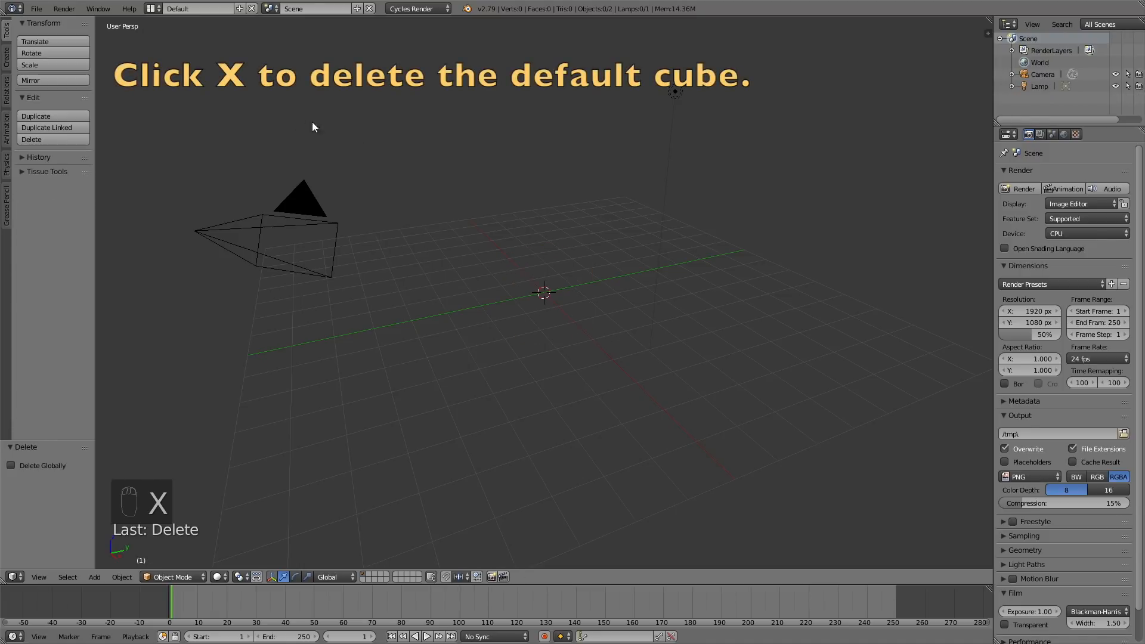
left_click(8, 72)
left_click(54, 54)
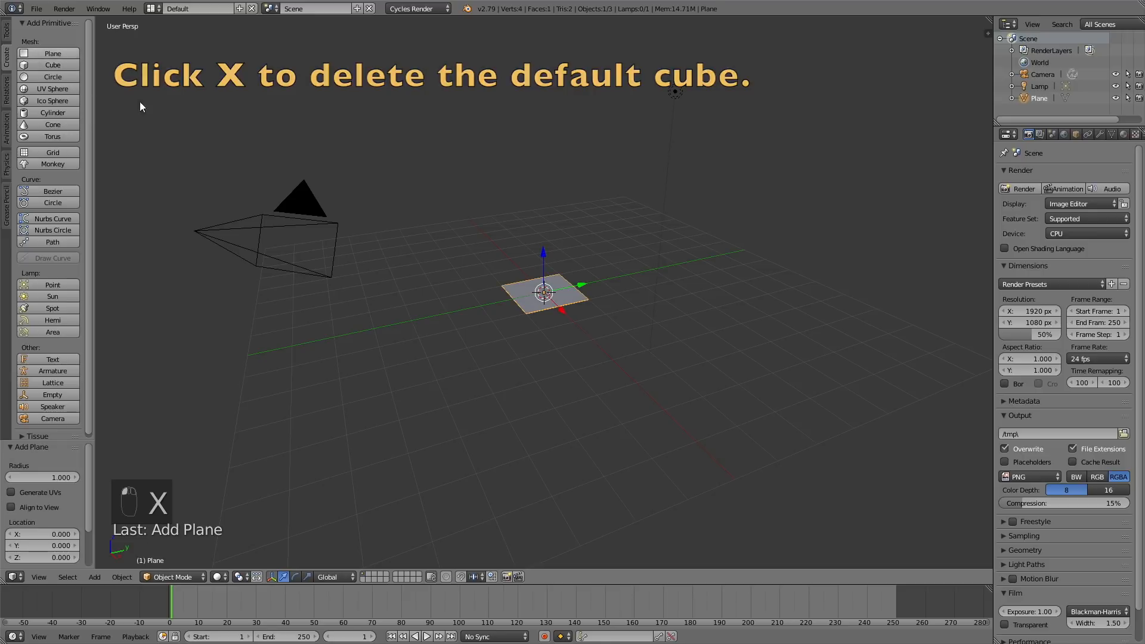
key("s")
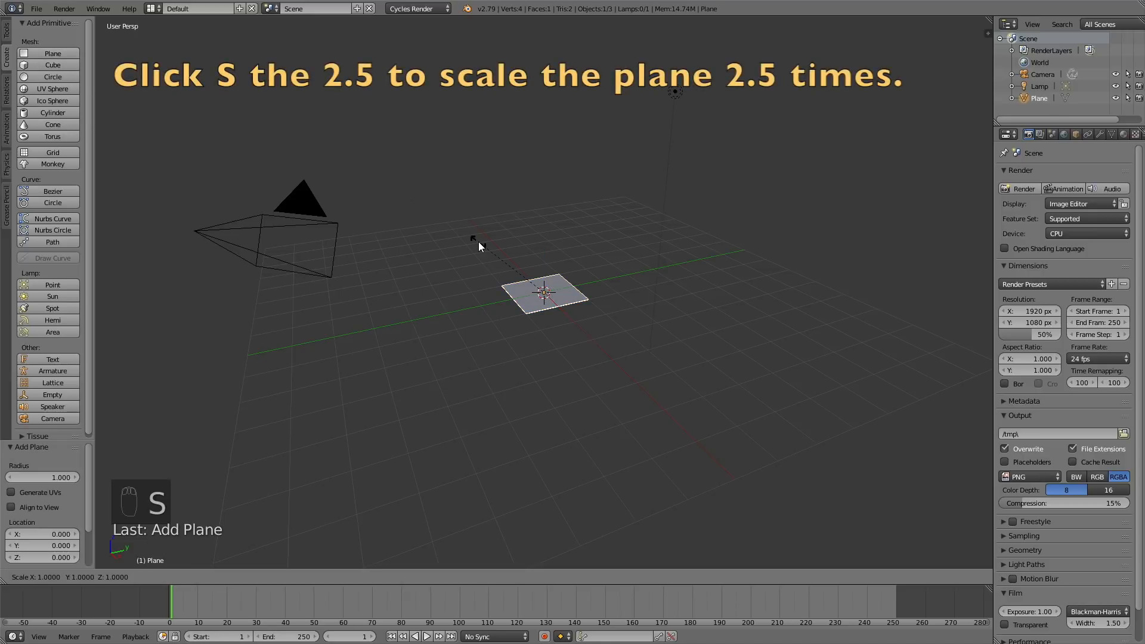
type("2.5")
key("Return")
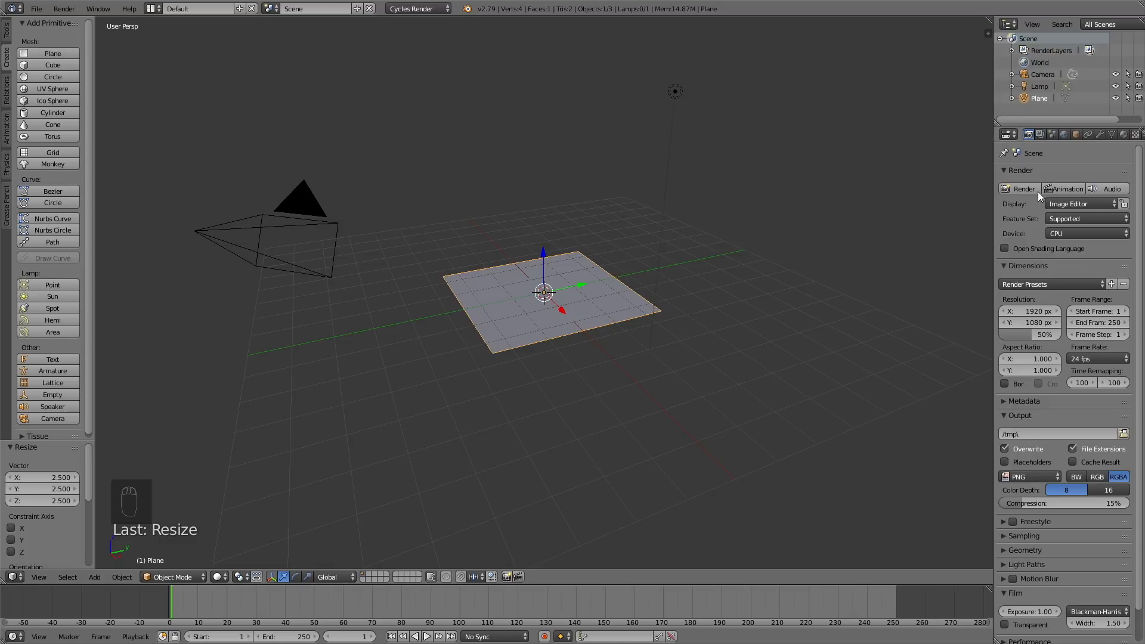
scroll(1096, 132, "down", 3)
Step: Add a hair particle system to the plane with 2000 strands of length 0.2
left_click(1099, 134)
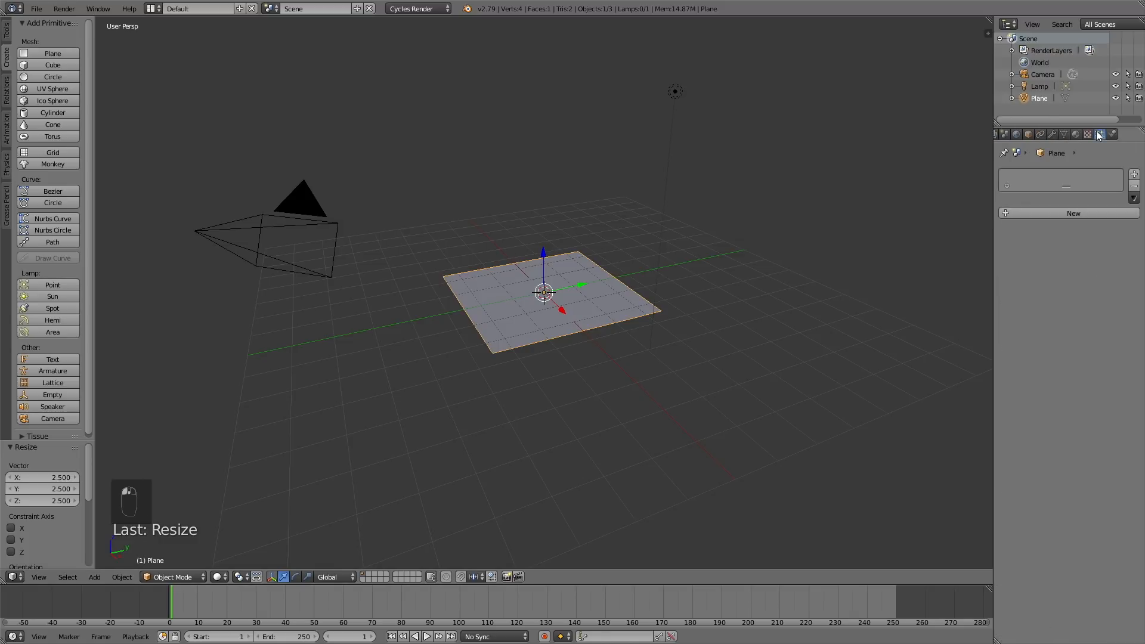
left_click(1086, 213)
left_click(1062, 228)
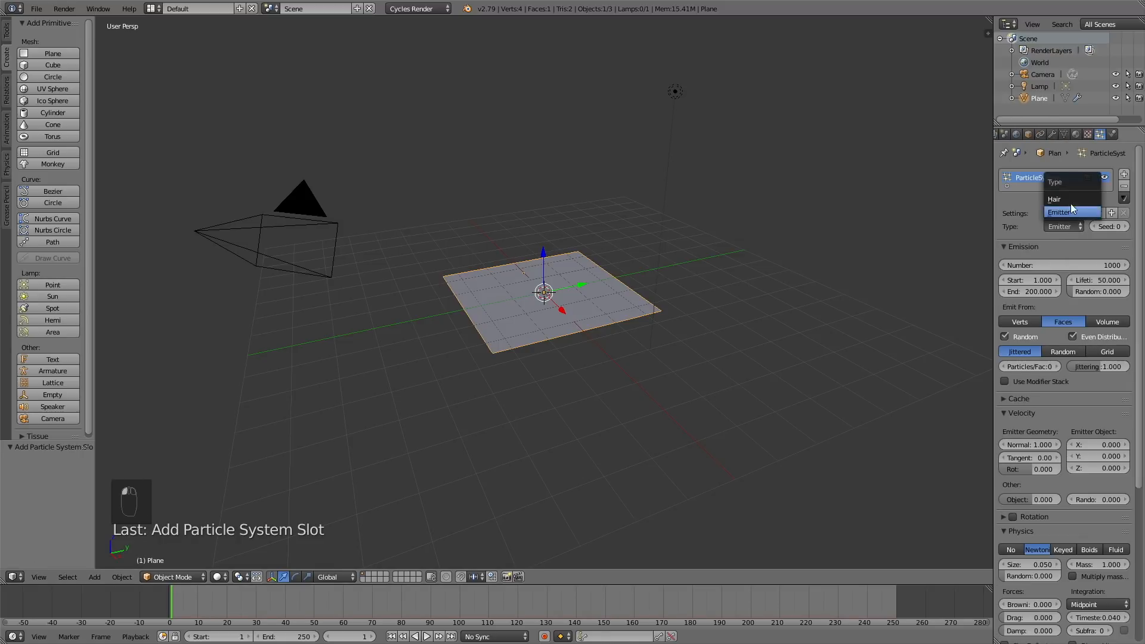
left_click(1071, 201)
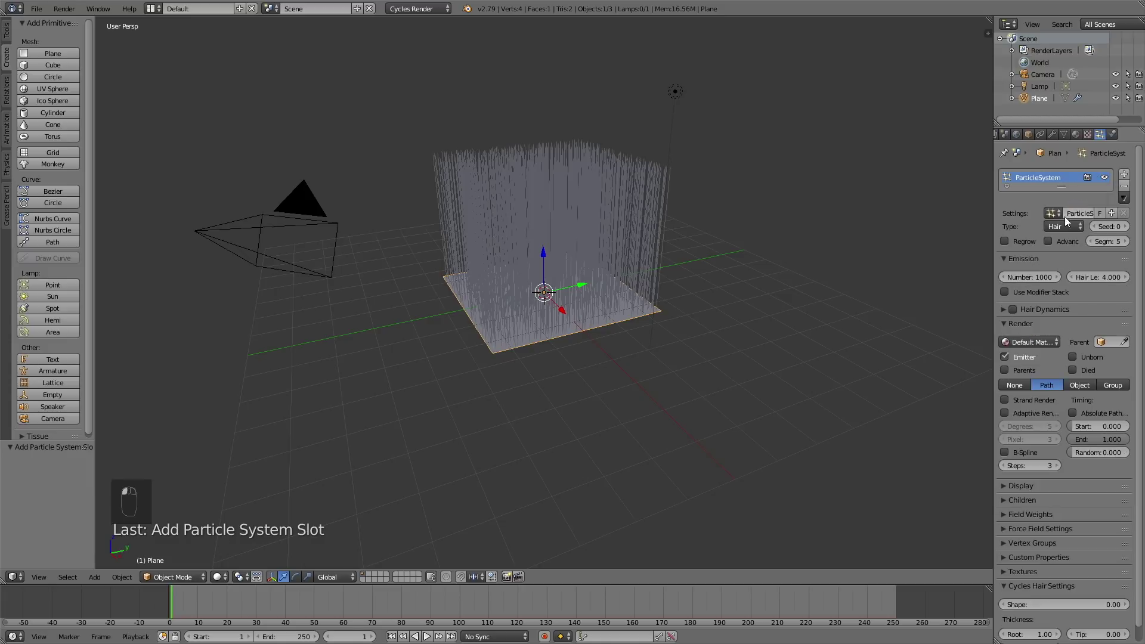
double_click(1030, 276)
type("2000")
key("Return")
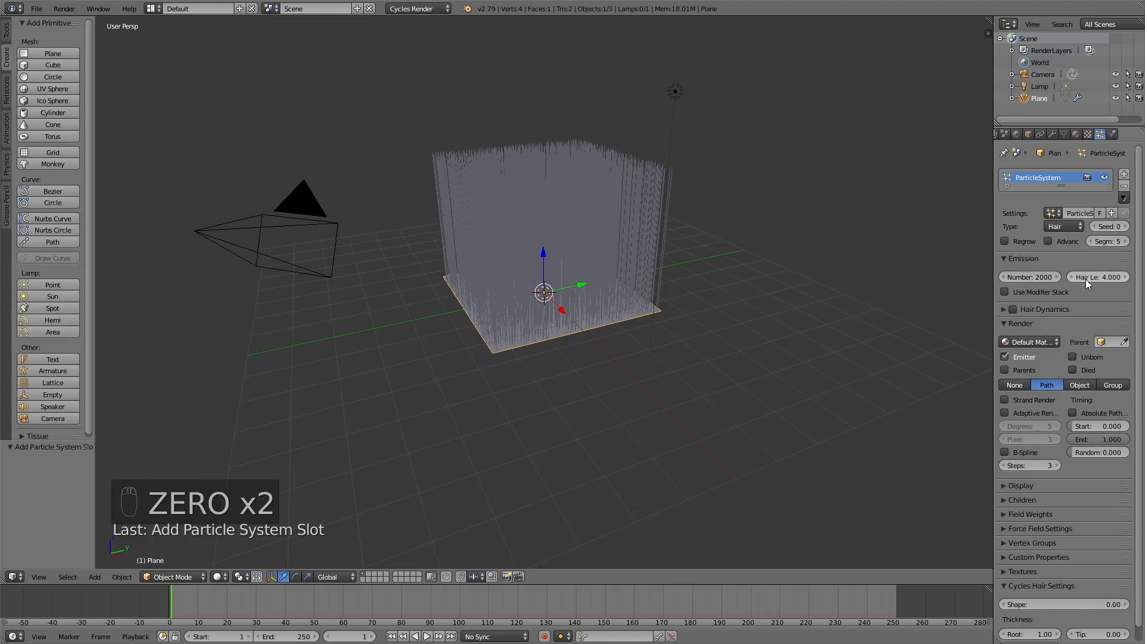
left_click(1101, 276)
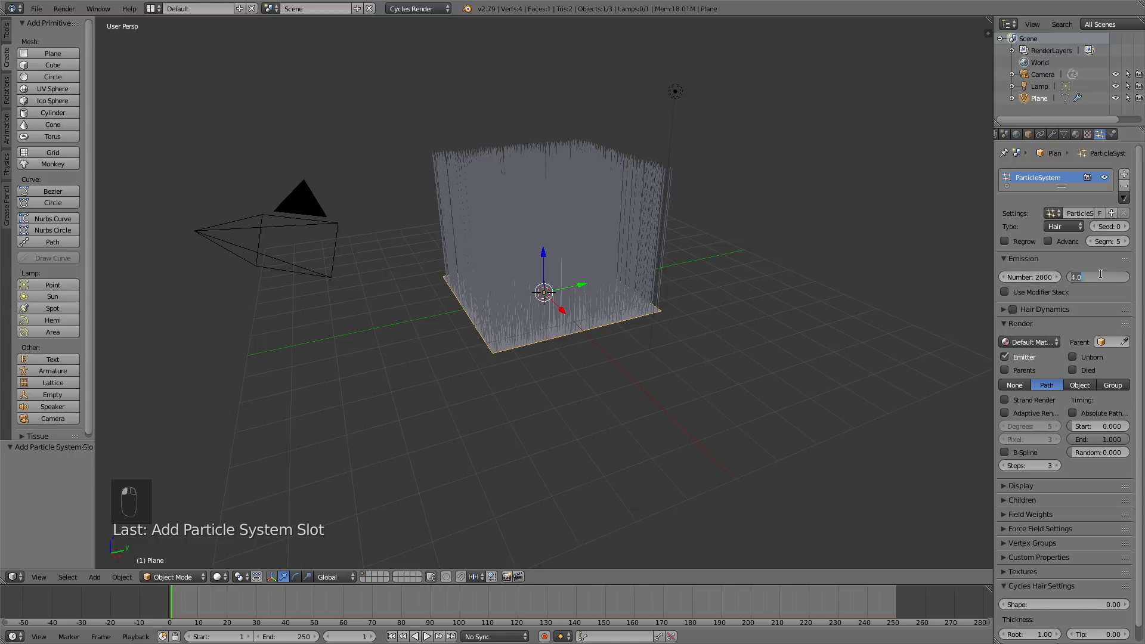
type("0.2")
key("Return")
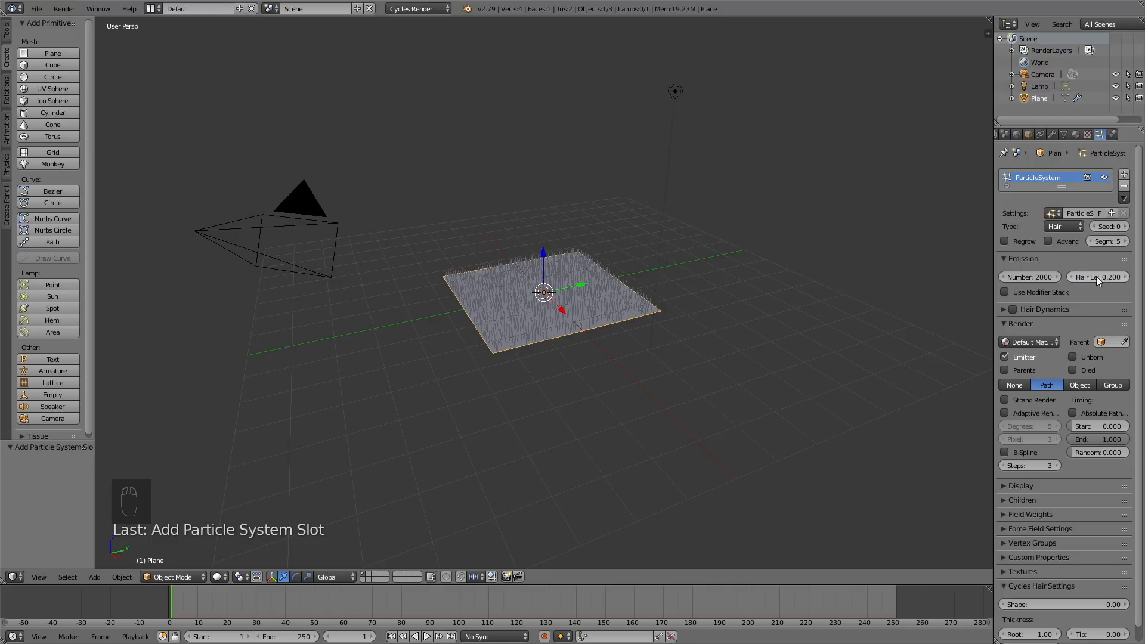
Step: Enable hair dynamics with stiffness 0.7, randomness 0.2 and 10 quality steps
left_click(1014, 310)
left_click(1003, 309)
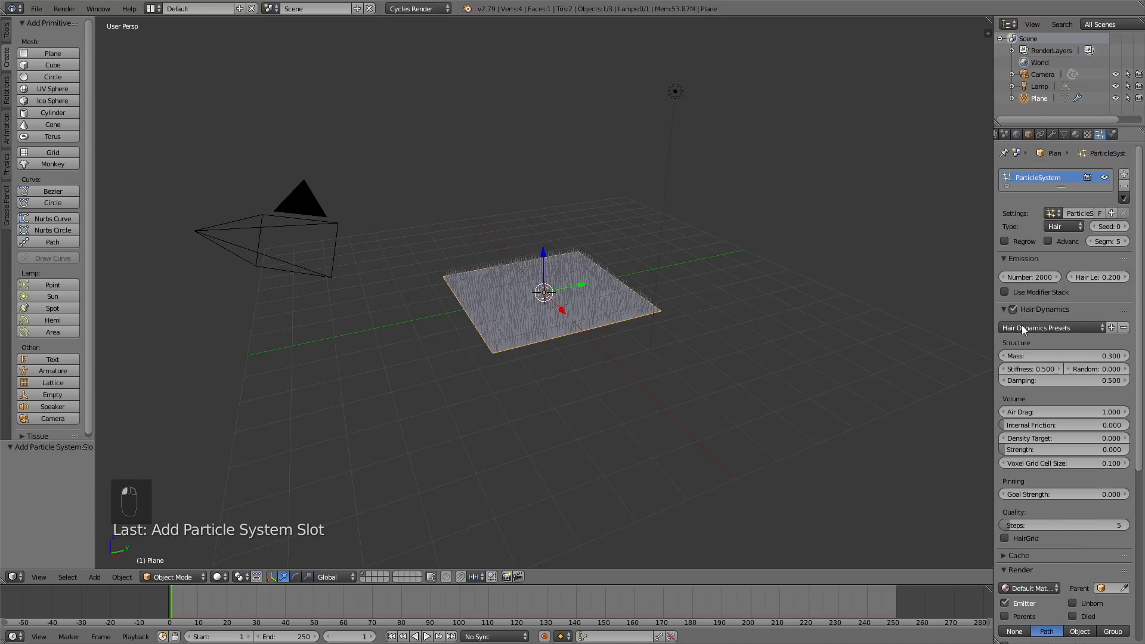
left_click(1008, 365)
type("0.7")
key("Return")
type("0.2")
key("Return")
scroll(1093, 365, "down", 4)
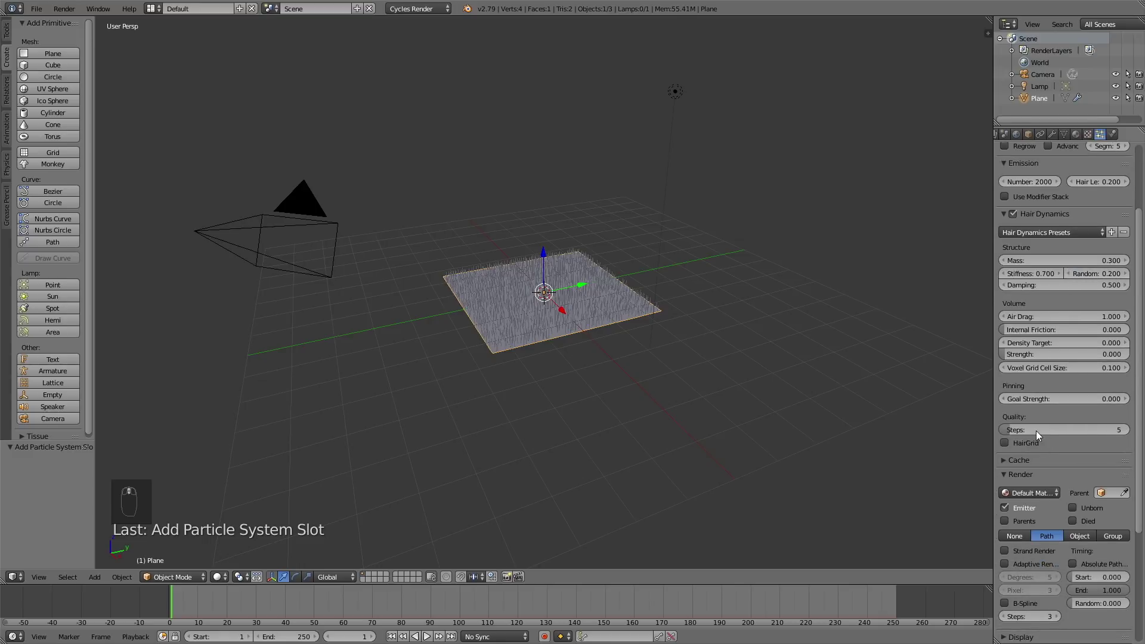
double_click(1036, 430)
type("10")
key("Return")
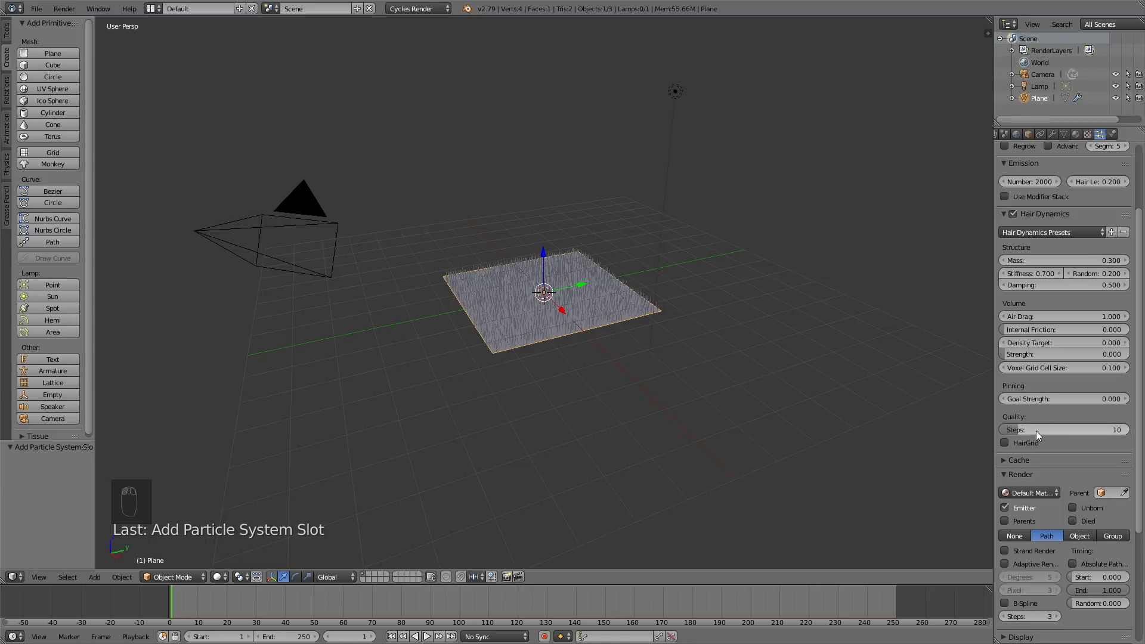
scroll(1037, 431, "down", 5)
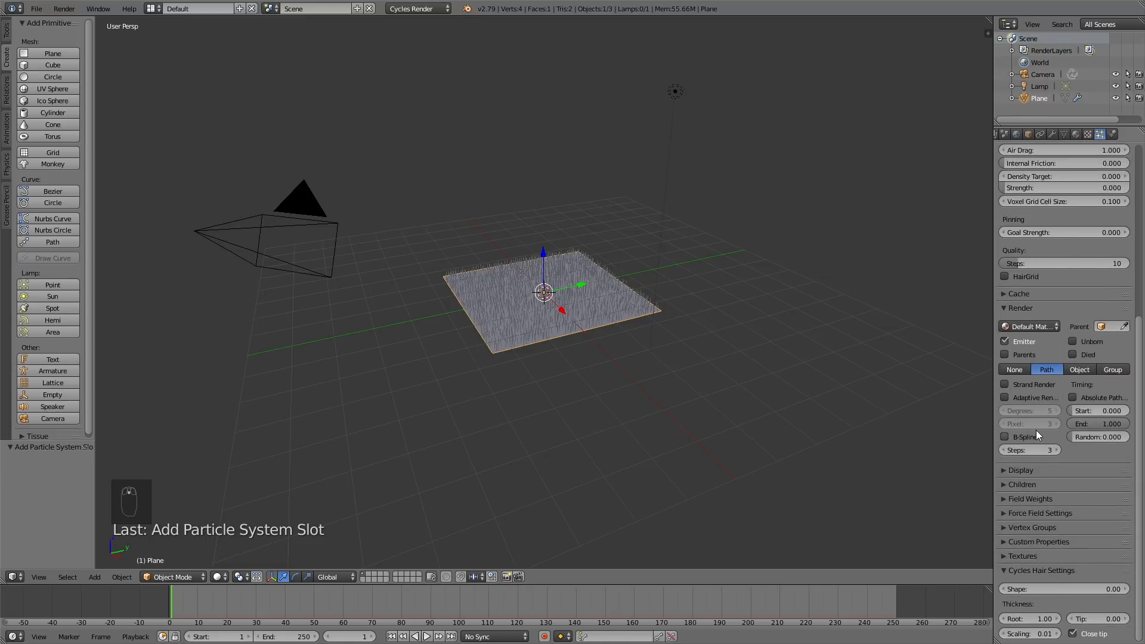
left_click(1032, 484)
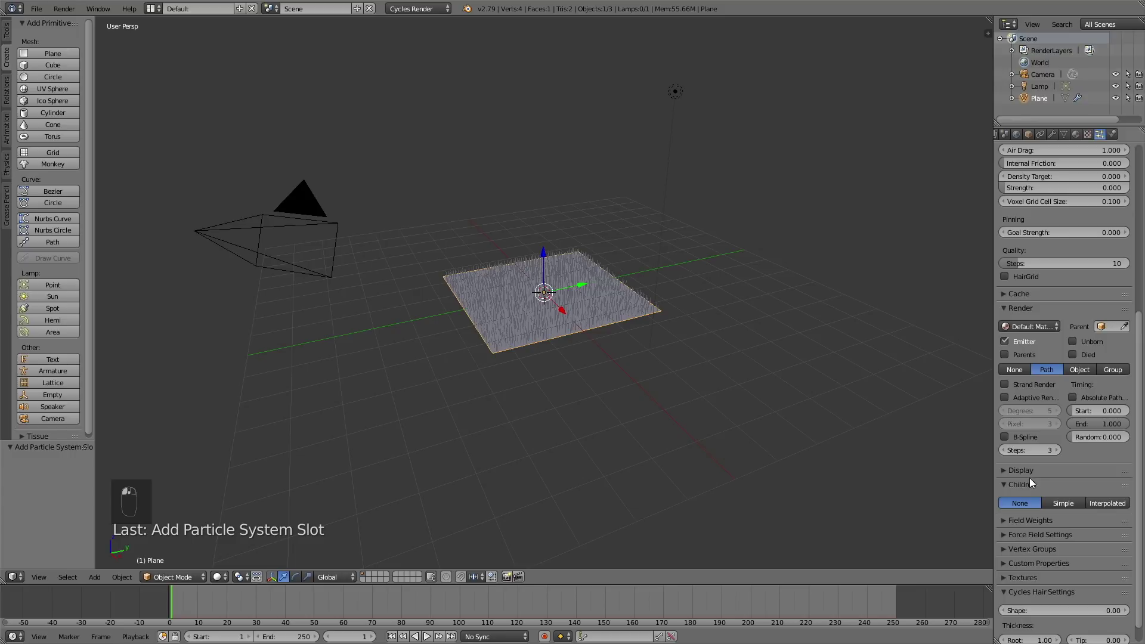
Step: Use simple children, 500 at render with randomness 0.2, and set the kink to Curl
left_click(1071, 500)
scroll(1075, 482, "down", 2)
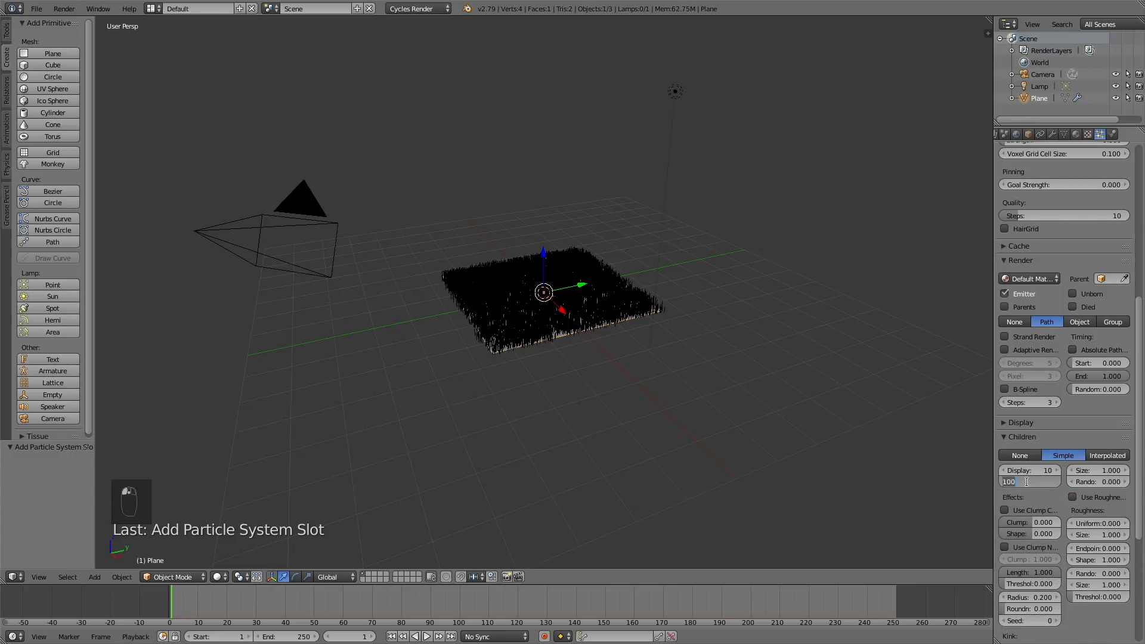
type("500")
key("Return")
scroll(1028, 482, "down", 2)
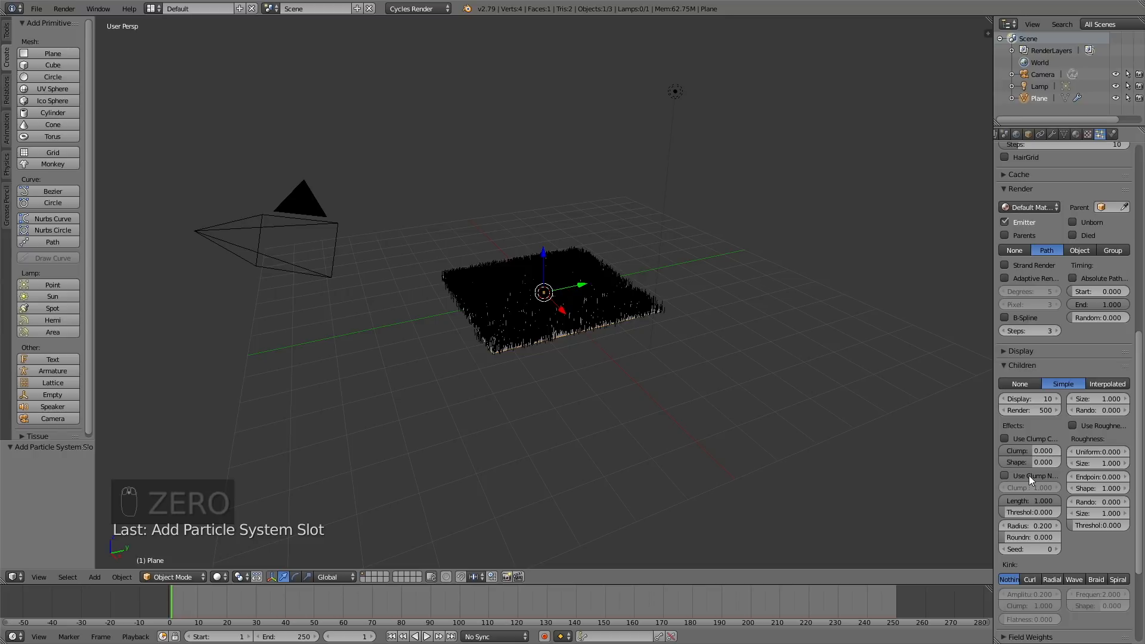
left_click(1096, 408)
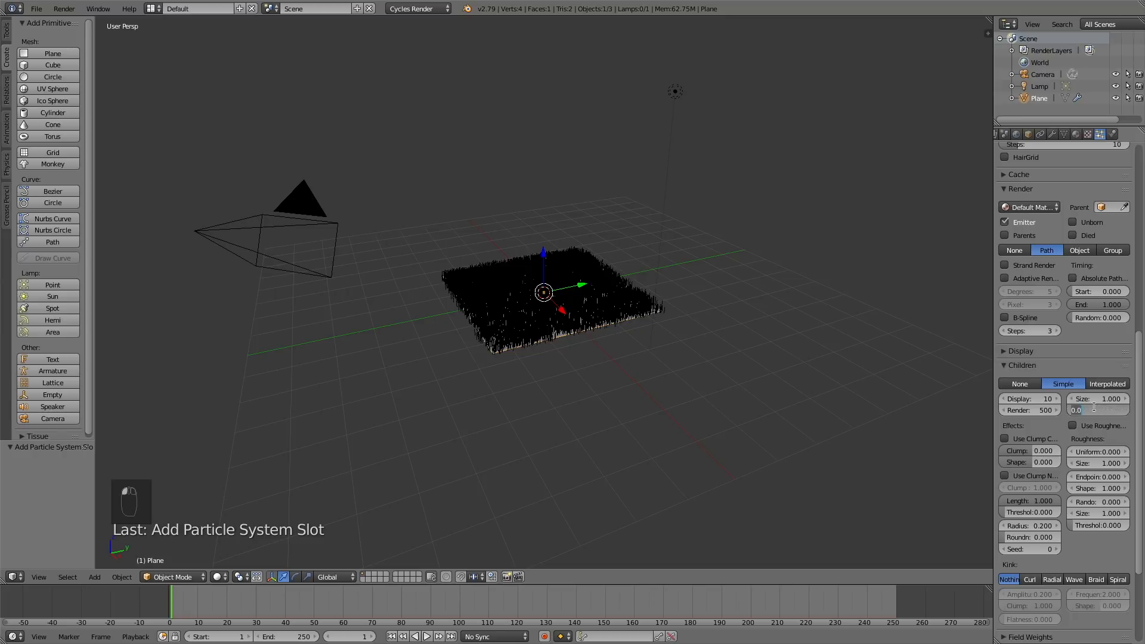
type("0.2")
key("Return")
scroll(1082, 440, "down", 2)
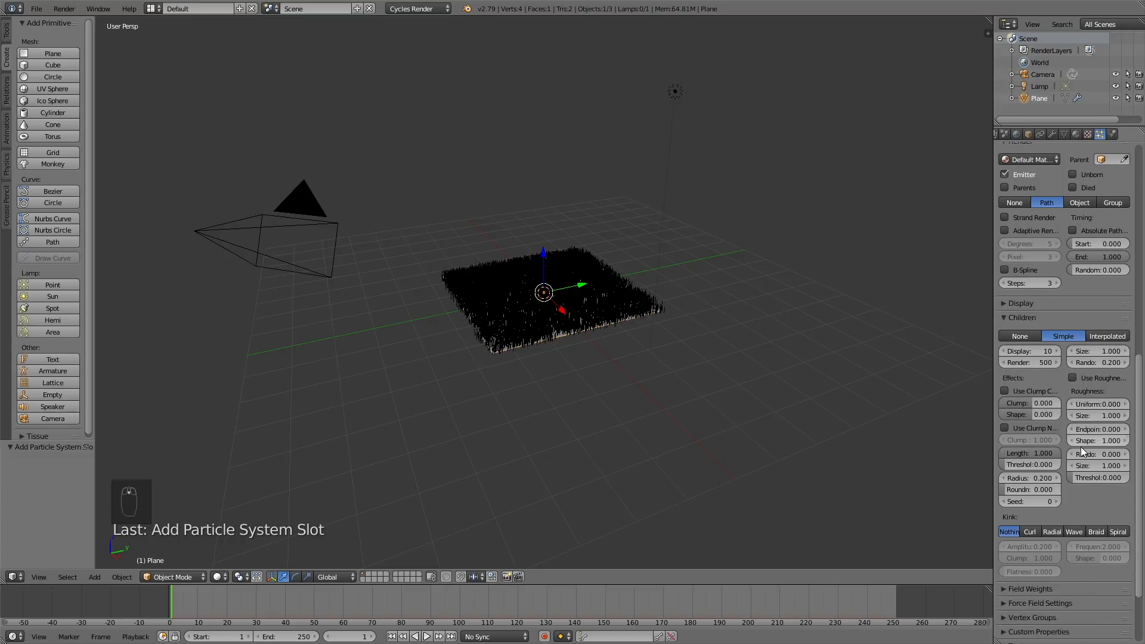
scroll(1081, 446, "down", 3)
left_click(1029, 442)
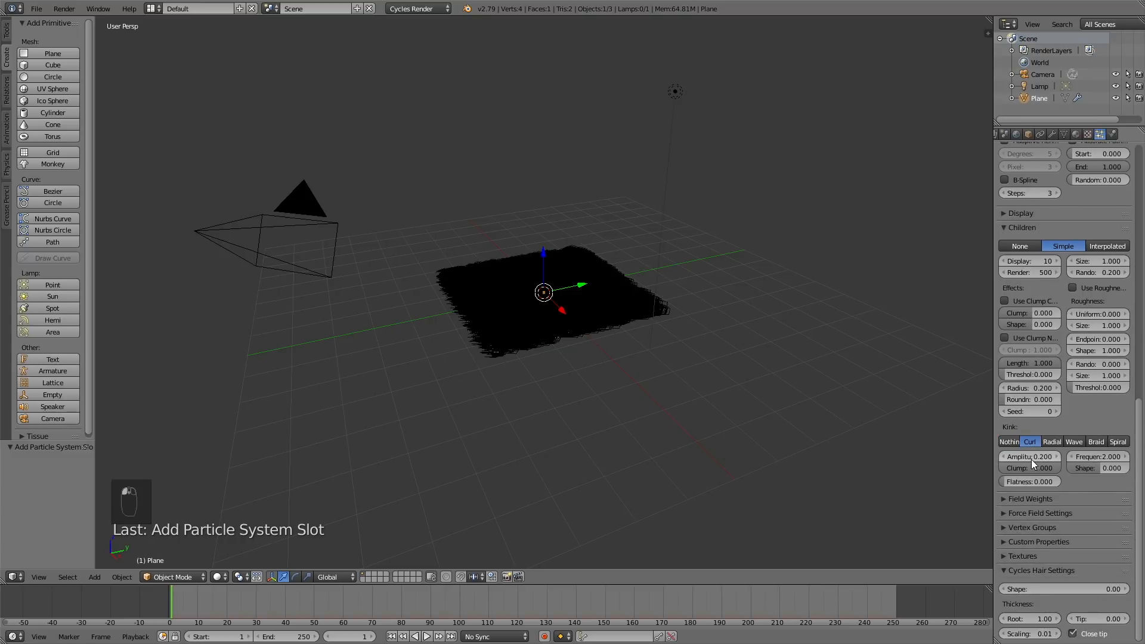
Step: Set the curl amplitude to 0.01 and thin the hair root thickness to 0.10
left_click(1032, 459)
type("0.01")
key("Return")
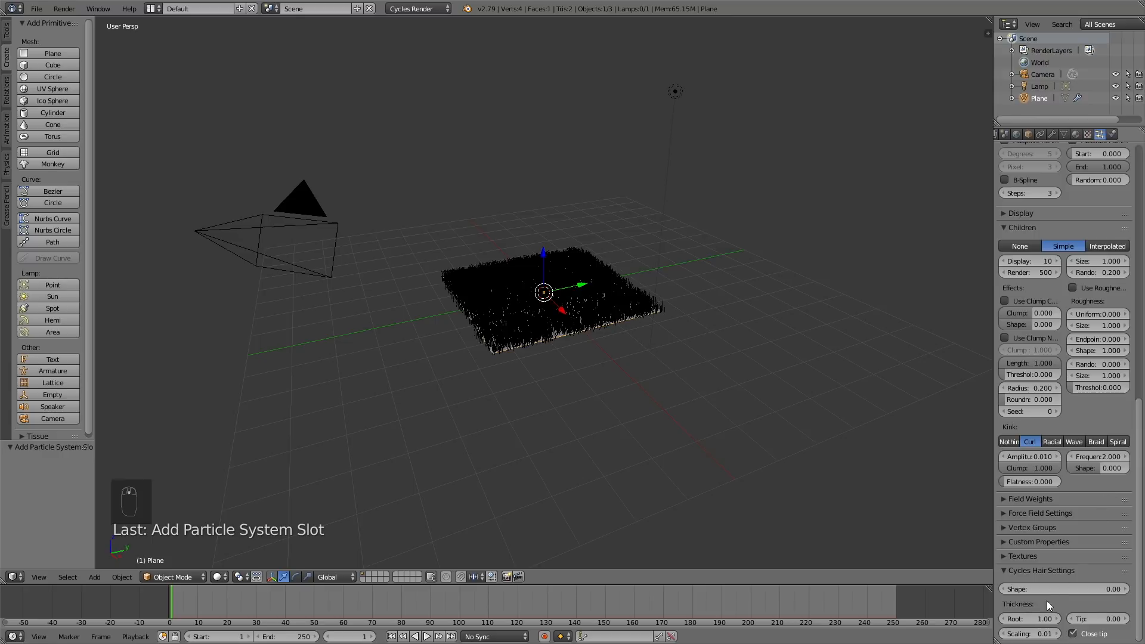
left_click(1024, 619)
type(".1")
scroll(1055, 529, "up", 3)
scroll(1048, 447, "up", 3)
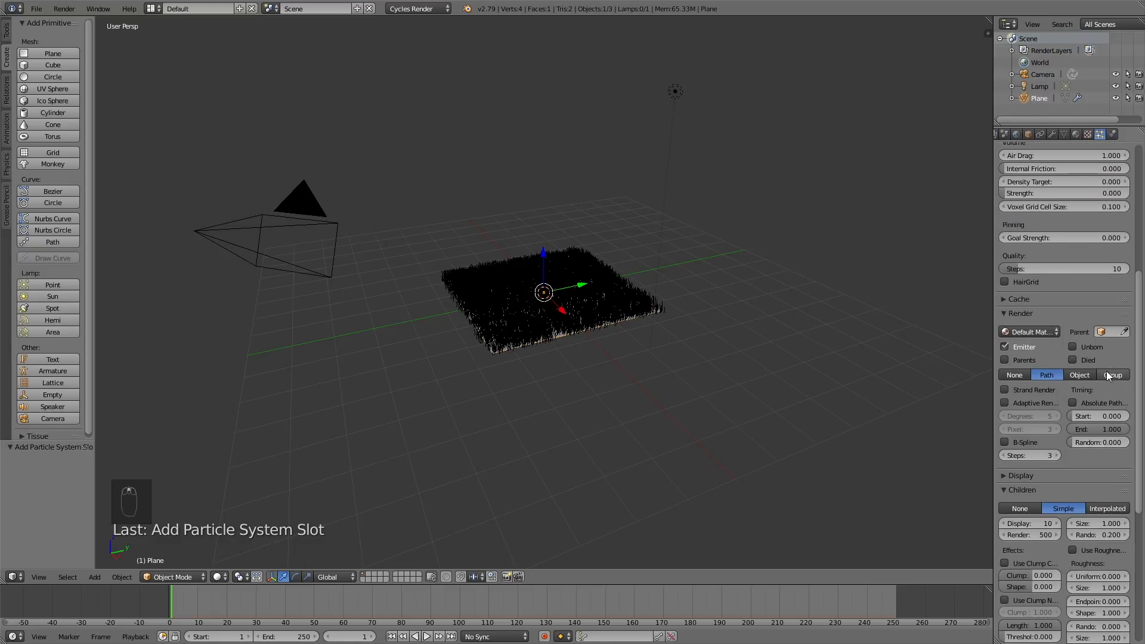
scroll(1042, 409, "up", 4)
Step: Add a wind force field and rotate it -90 degrees on the Y axis
left_click(1029, 395)
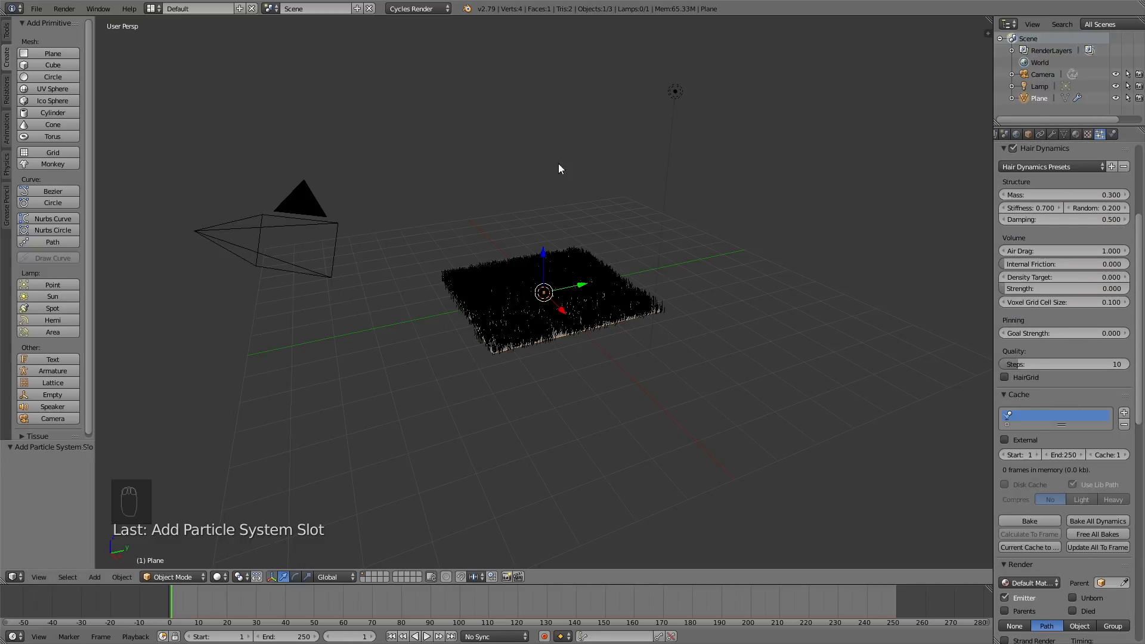
scroll(502, 214, "up", 2)
key("shift+a")
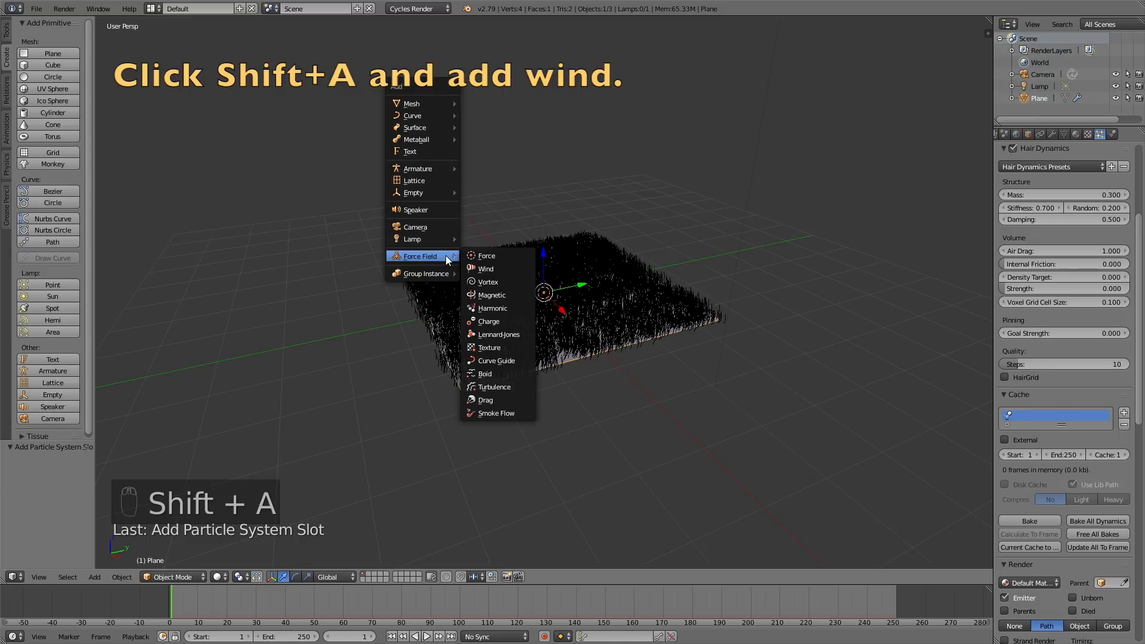
left_click(494, 269)
scroll(494, 266, "down", 3)
middle_click_drag(494, 265, 570, 266)
key("r")
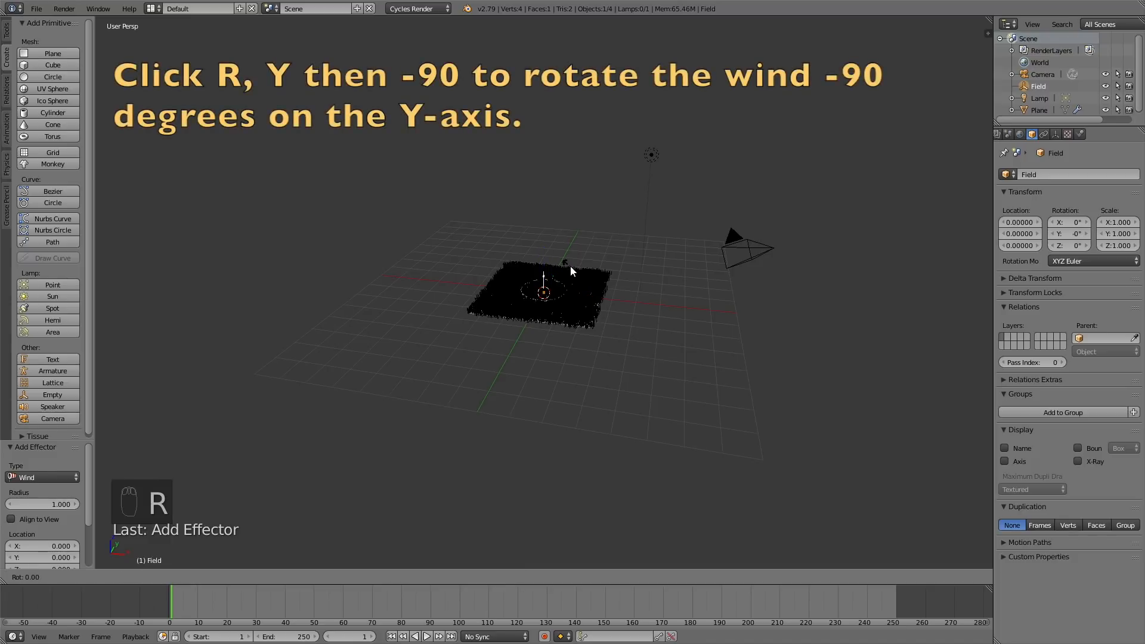
key("y")
type("-90")
key("Return")
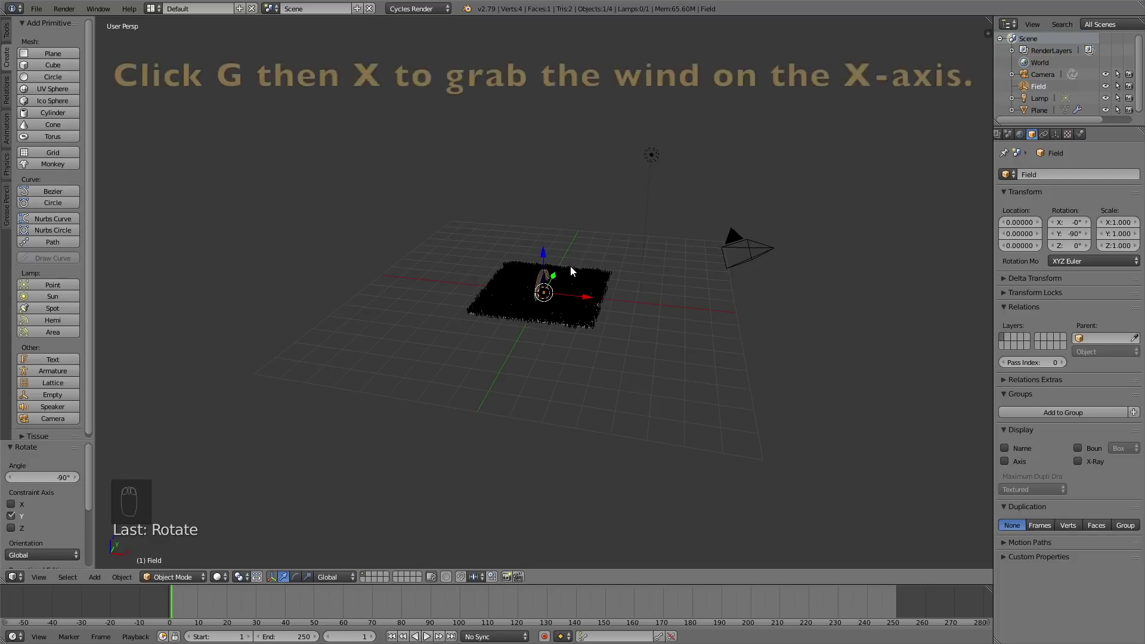
Step: Move the wind field out along X beside the plane and raise it slightly on Z
key("g")
key("x")
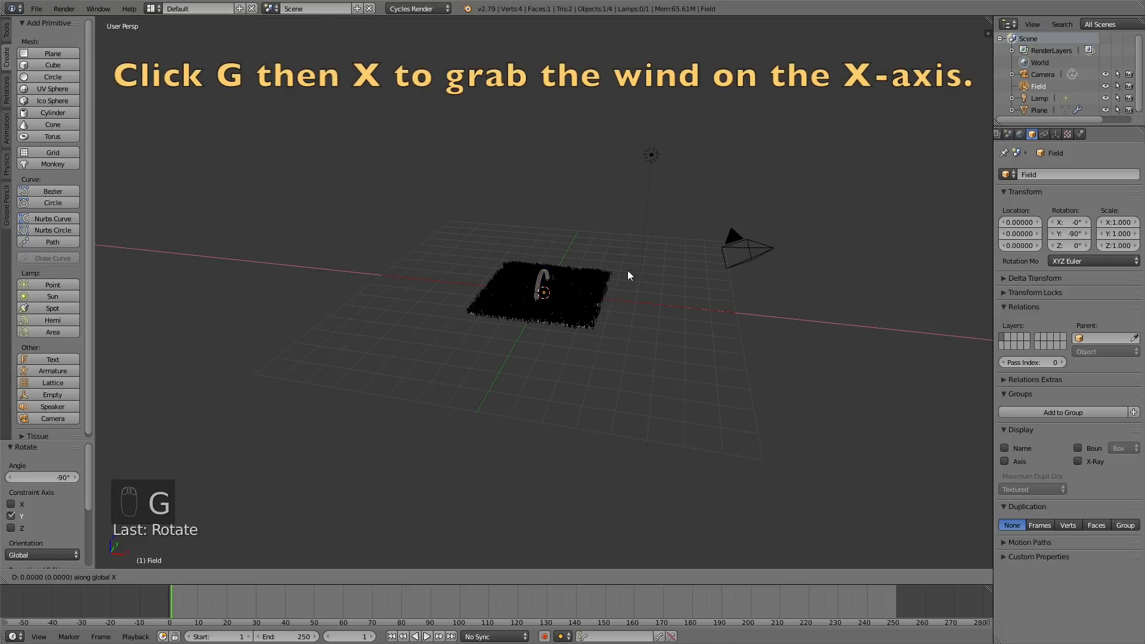
left_click(681, 269)
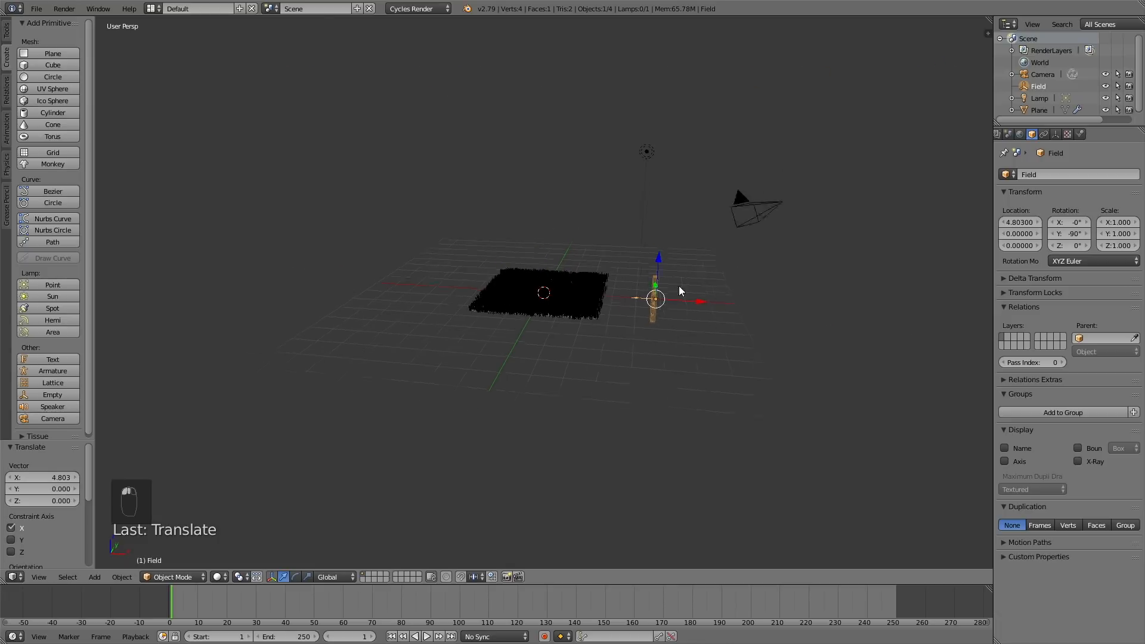
key("g")
mouse_move(685, 276)
middle_mouse_down()
mouse_move(718, 265)
mouse_move(716, 285)
middle_mouse_up()
key("z")
left_click(720, 249)
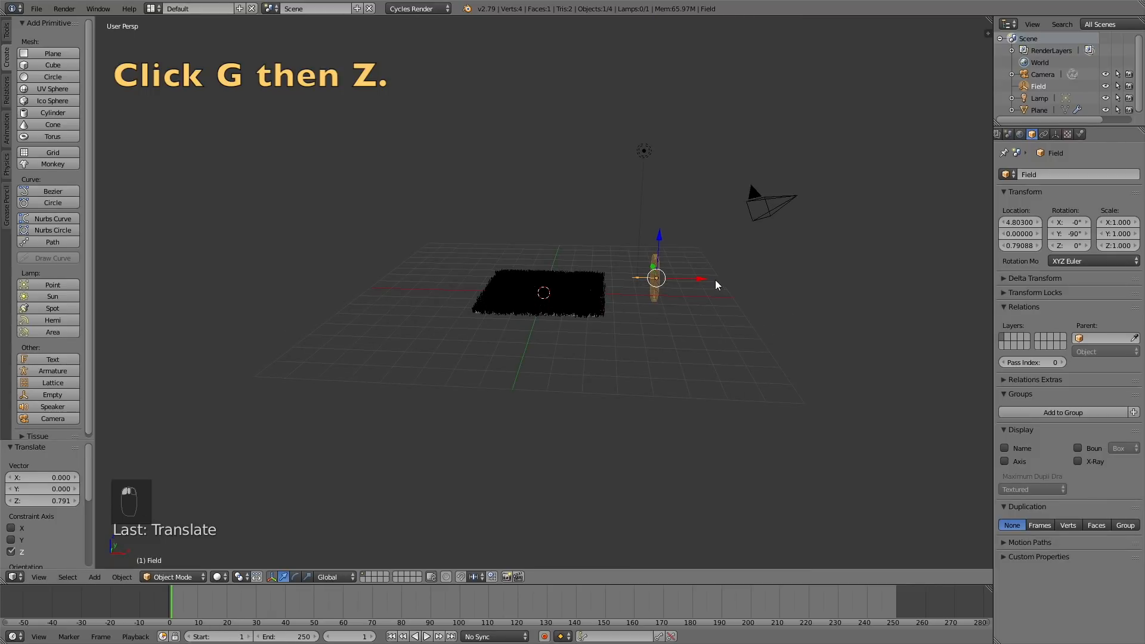
left_click(1079, 135)
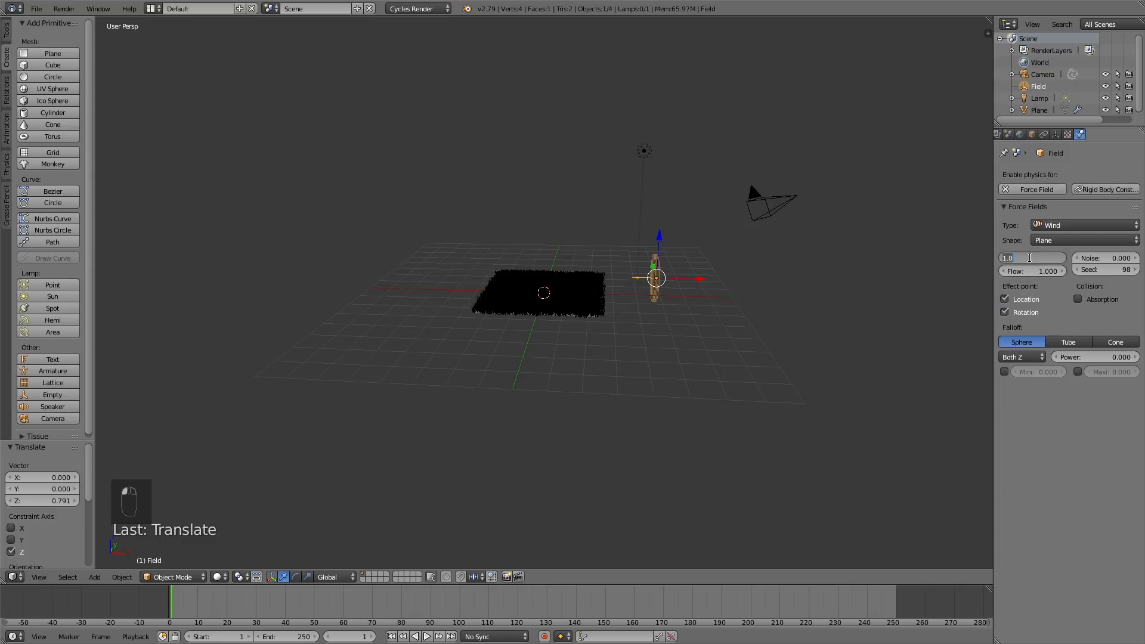
type("2")
Step: Set the wind strength to 2, noise to 10 and seed to 12, then select the grass plane
key("Return")
double_click(1093, 257)
type("10")
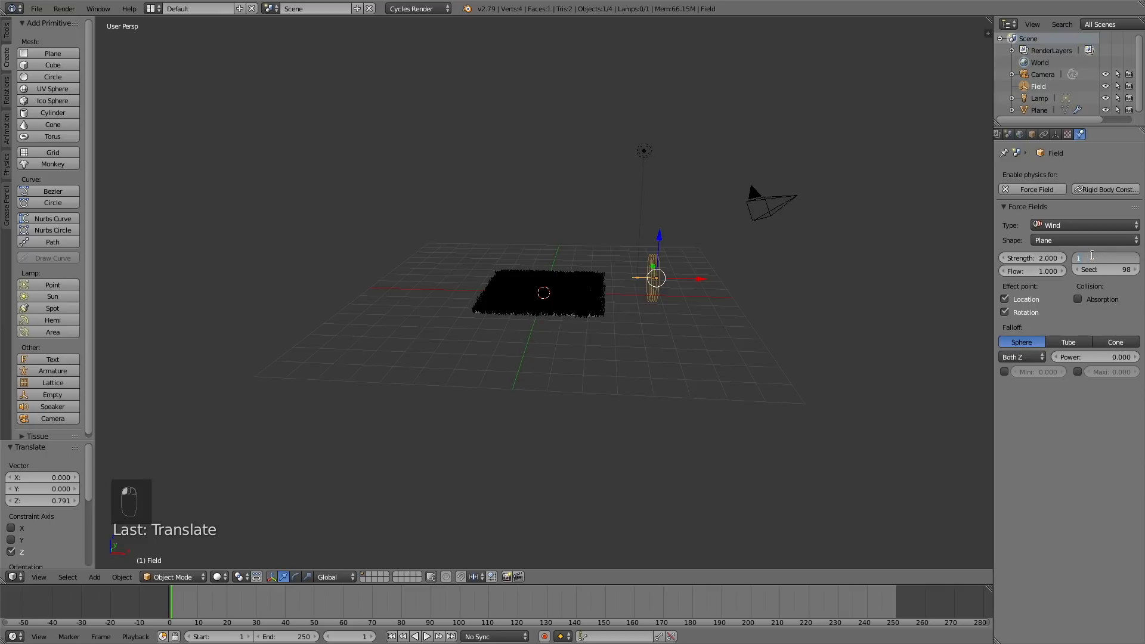
key("Return")
double_click(1115, 270)
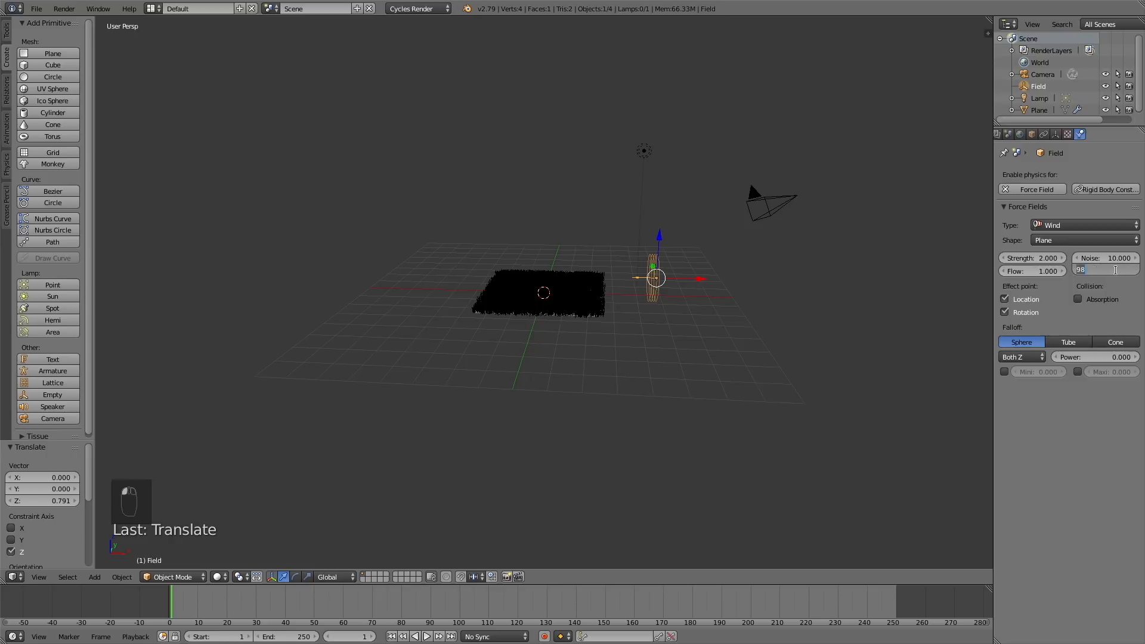
type("12")
key("Return")
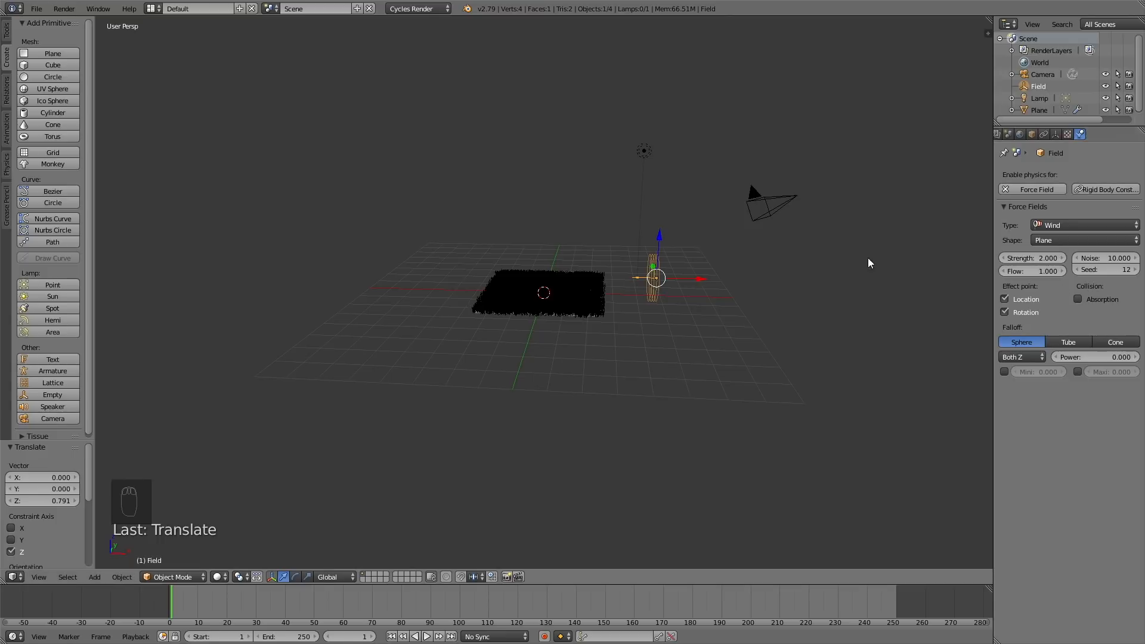
right_click(571, 286)
Step: Bake the hair dynamics cache and play back the animation to watch the grass blow
left_click(1106, 135)
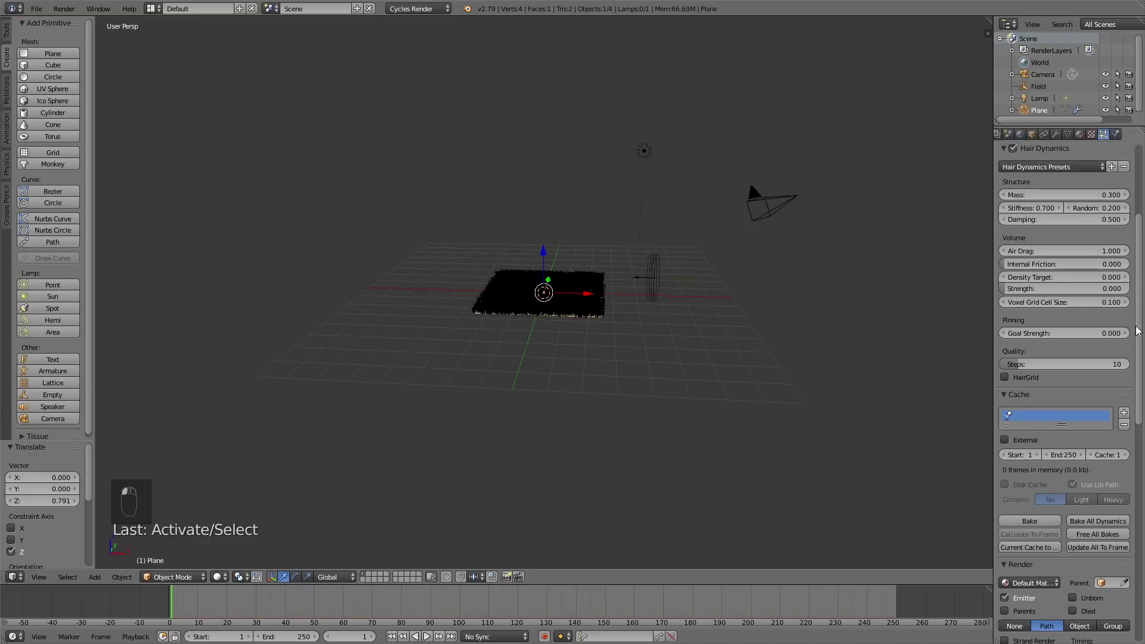
left_click(1046, 519)
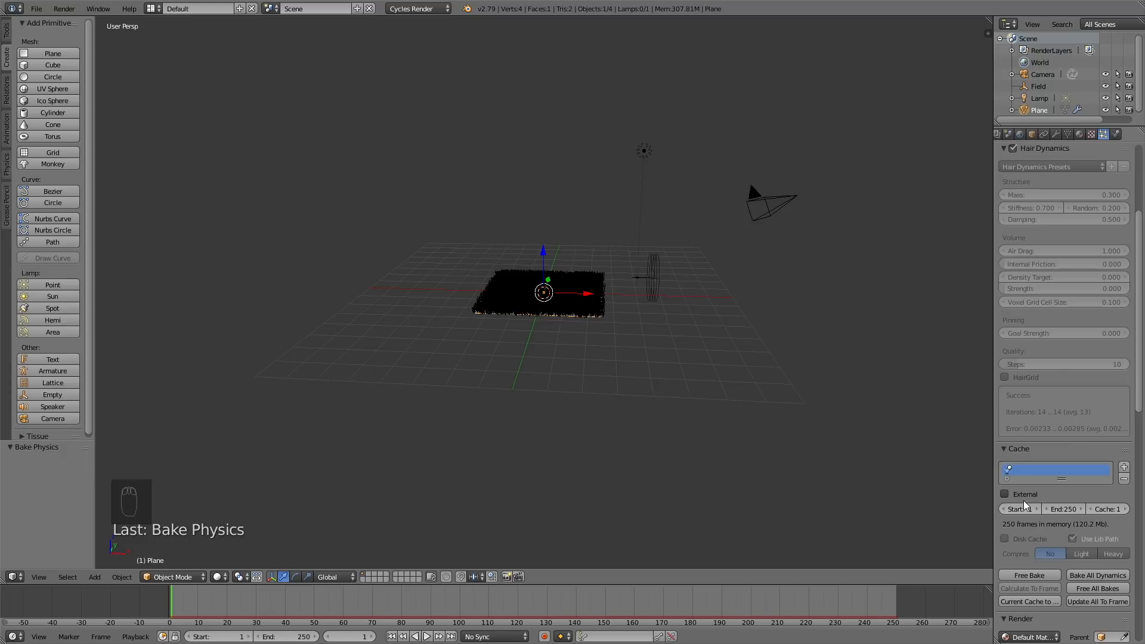
scroll(735, 346, "up", 2)
scroll(699, 393, "up", 4)
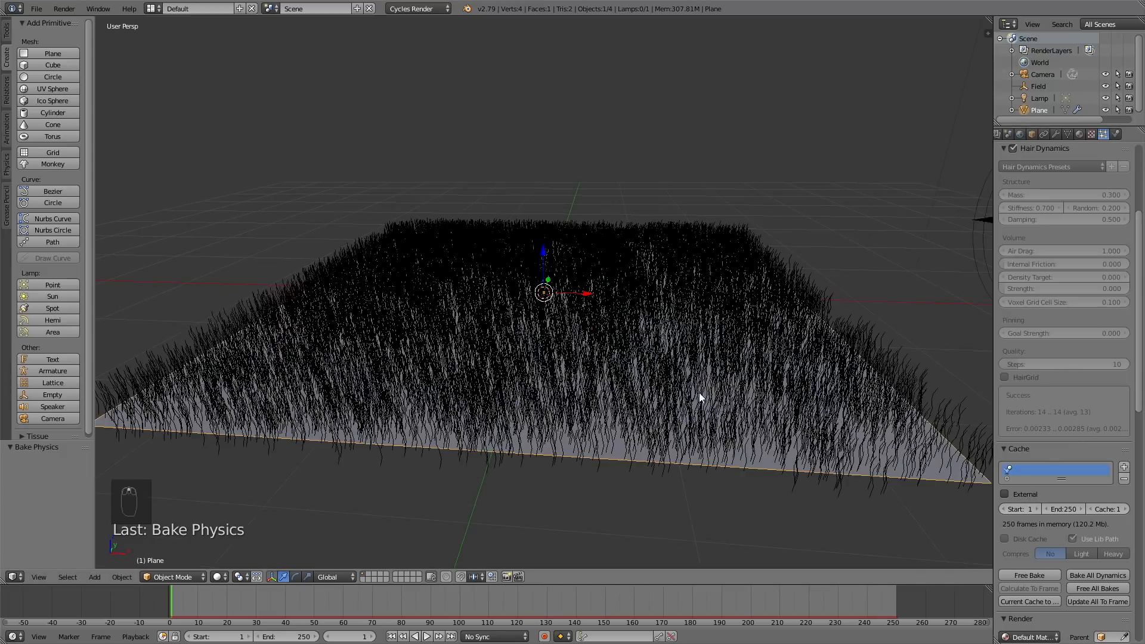
left_click(429, 636)
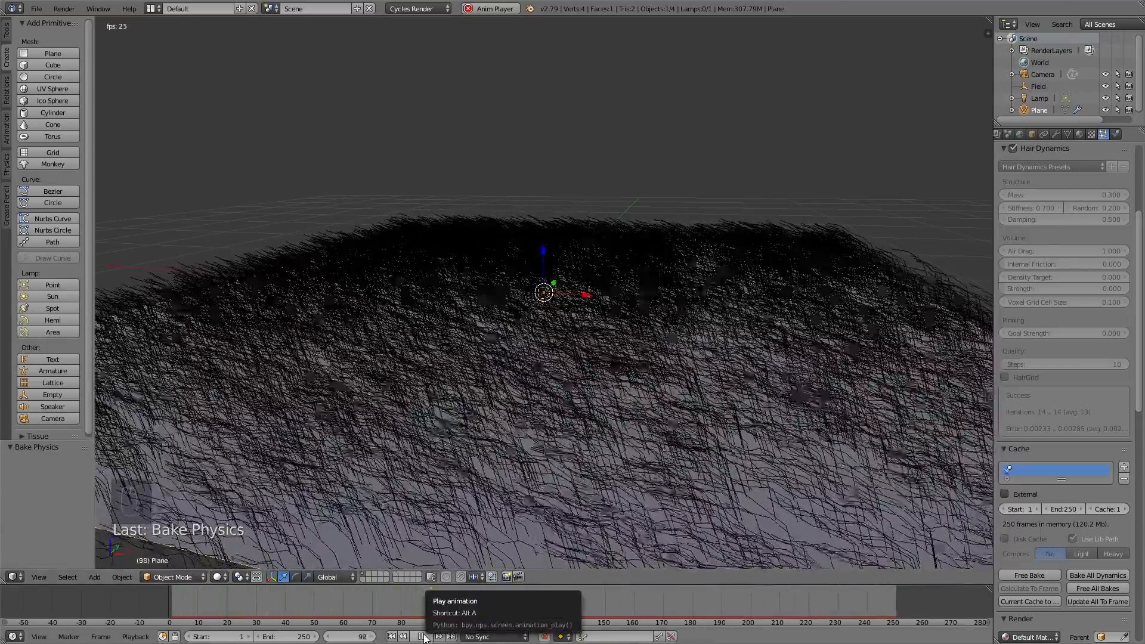
left_click(426, 636)
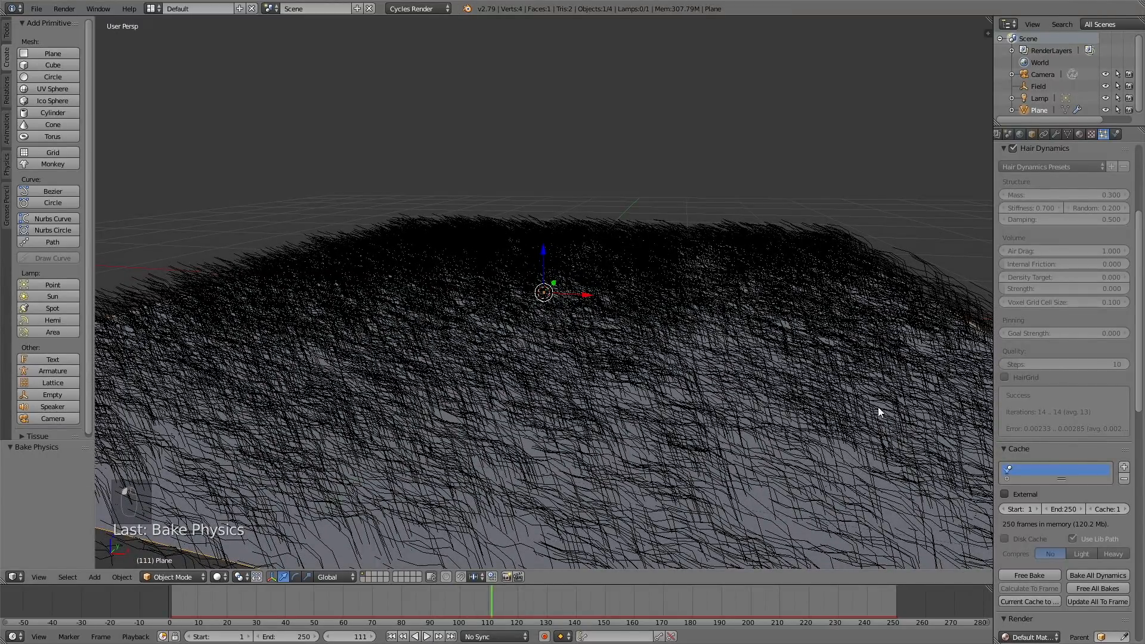
scroll(776, 226, "down", 5)
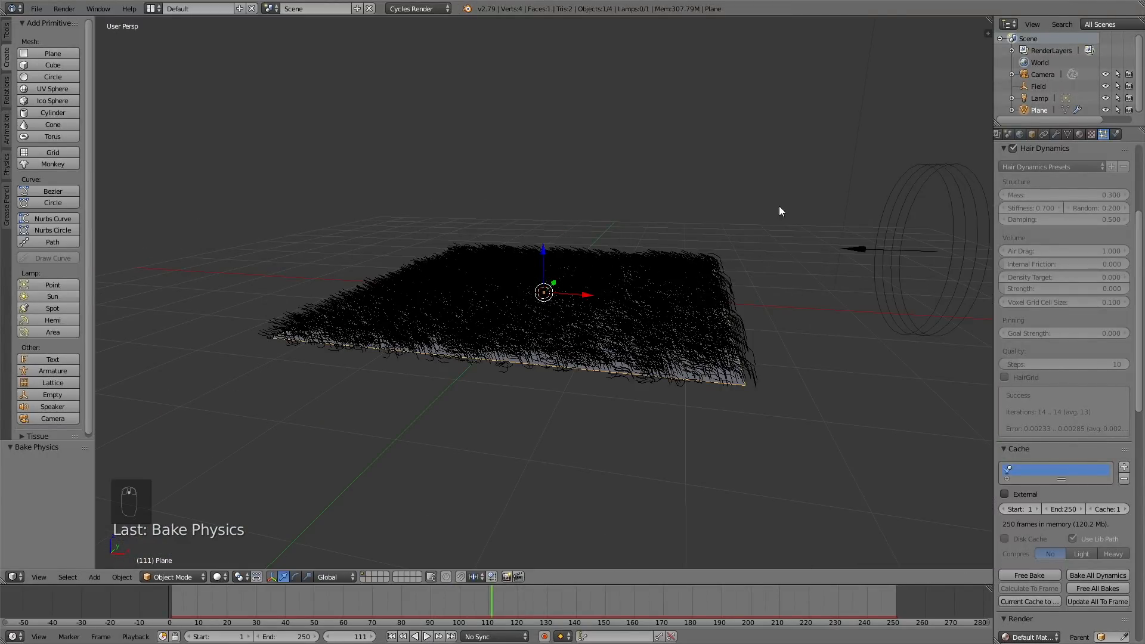
left_click(1080, 134)
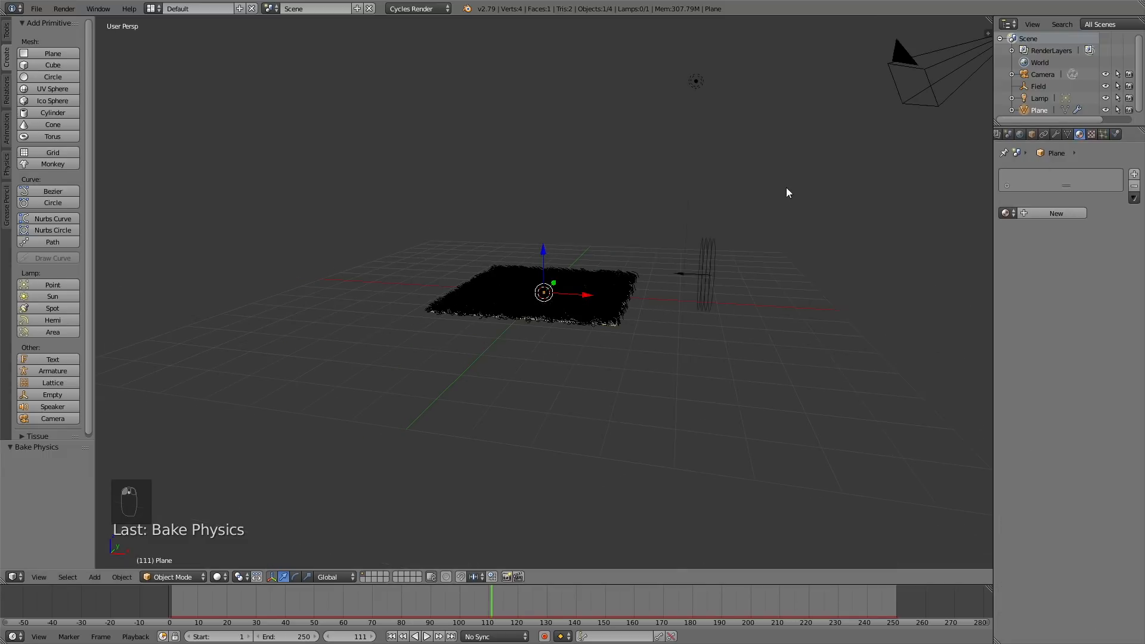
Step: Make the lamp a size-1 sun with node-based emission strength 7
right_click(694, 71)
left_click(1042, 239)
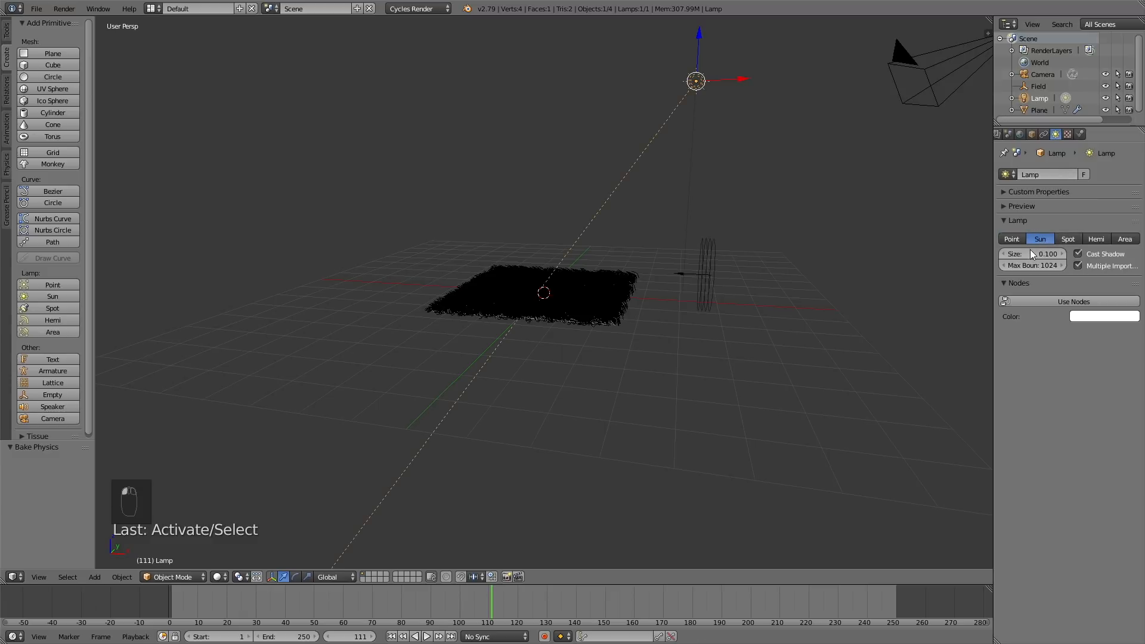
type("1")
key("Return")
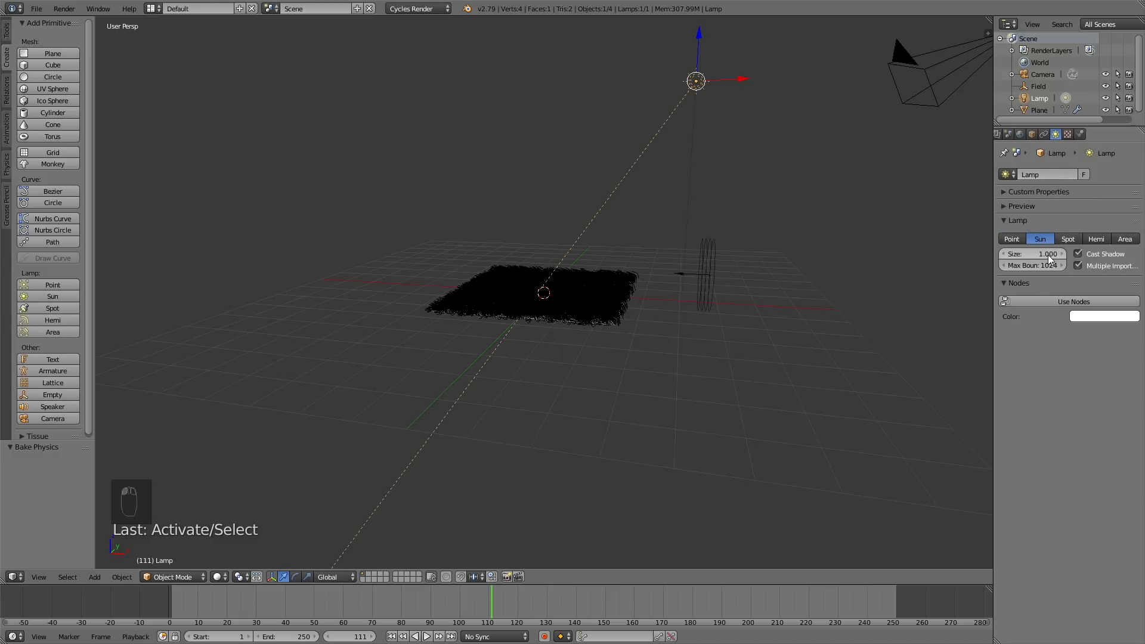
left_click(1049, 301)
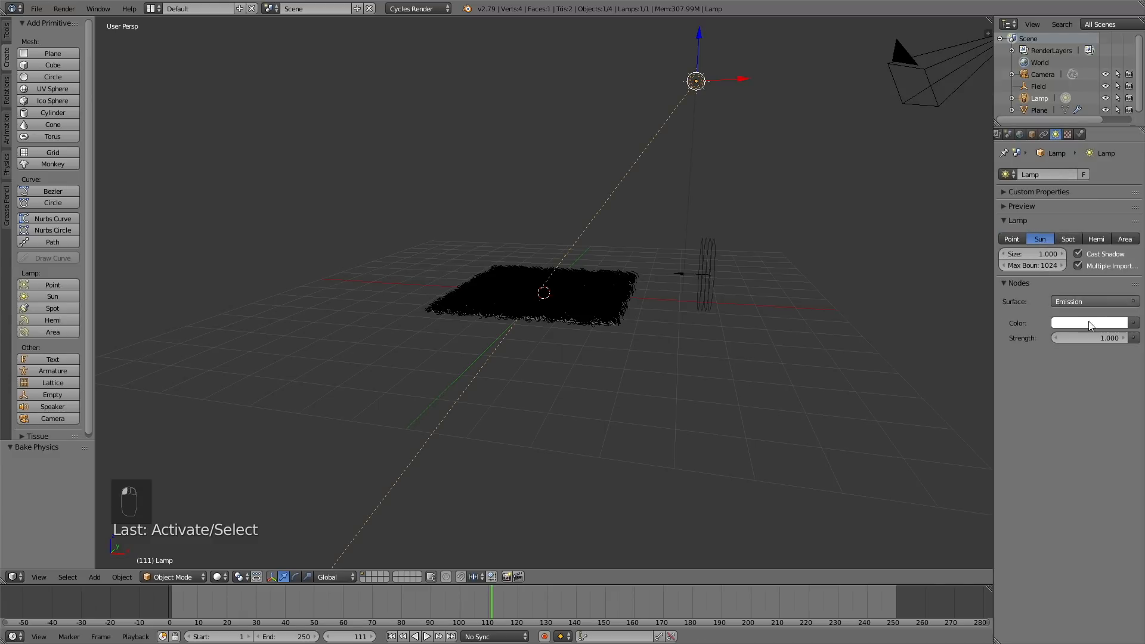
left_click(1101, 338)
type("7")
key("Return")
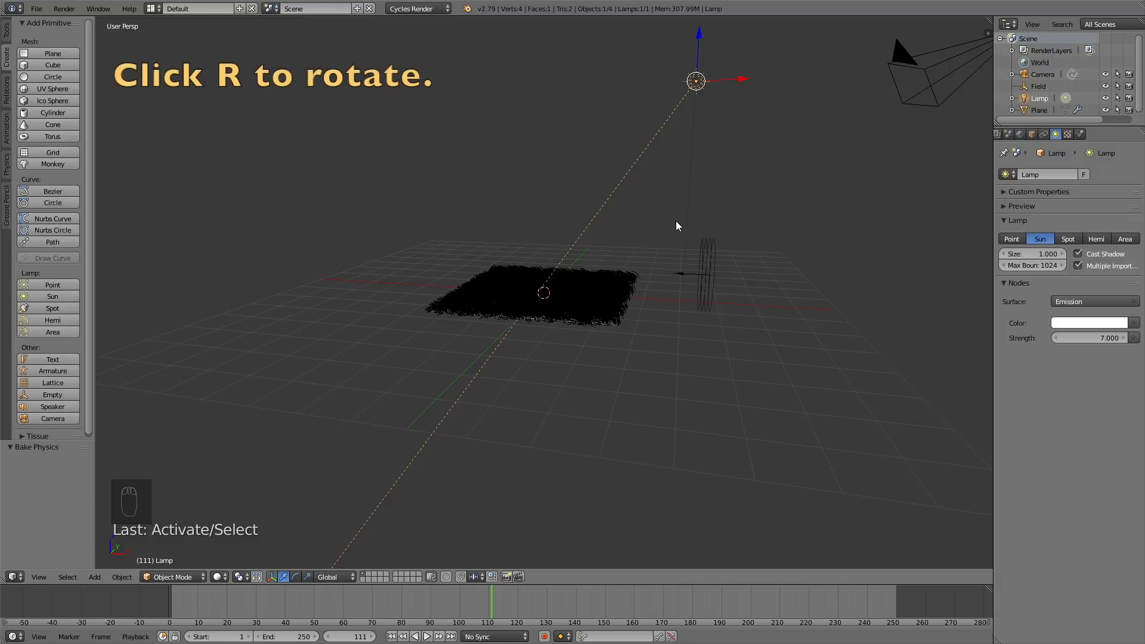
Step: Tilt the sun lamp and move it to a new position over the scene
key("r")
left_click(764, 198)
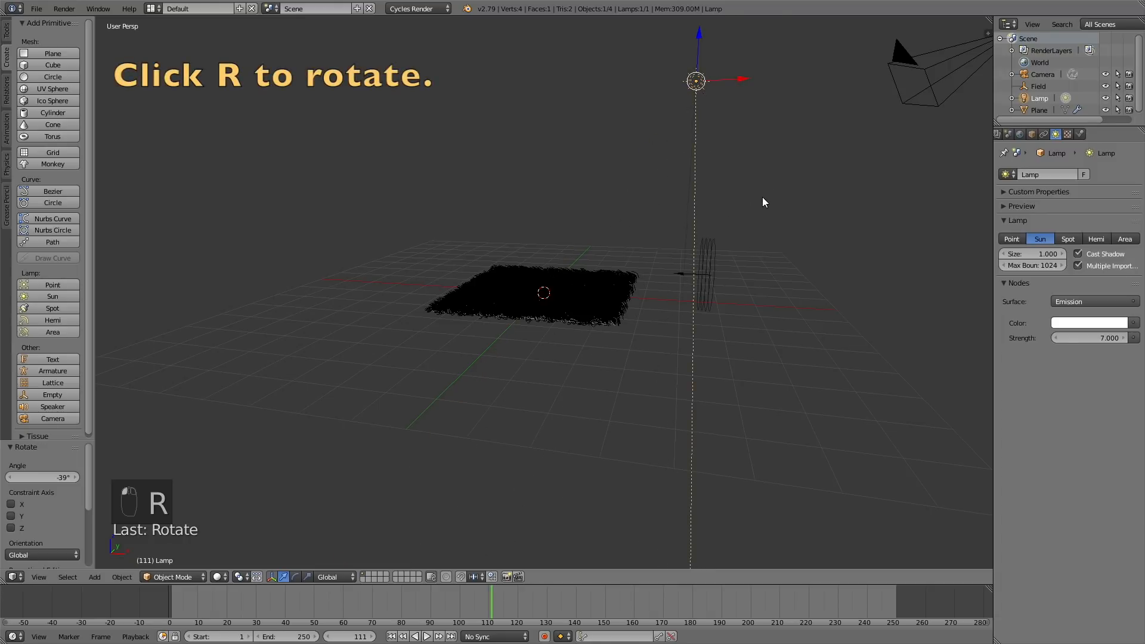
mouse_move(763, 197)
middle_mouse_down()
mouse_move(686, 207)
mouse_move(650, 239)
mouse_move(749, 251)
mouse_move(758, 224)
middle_mouse_up()
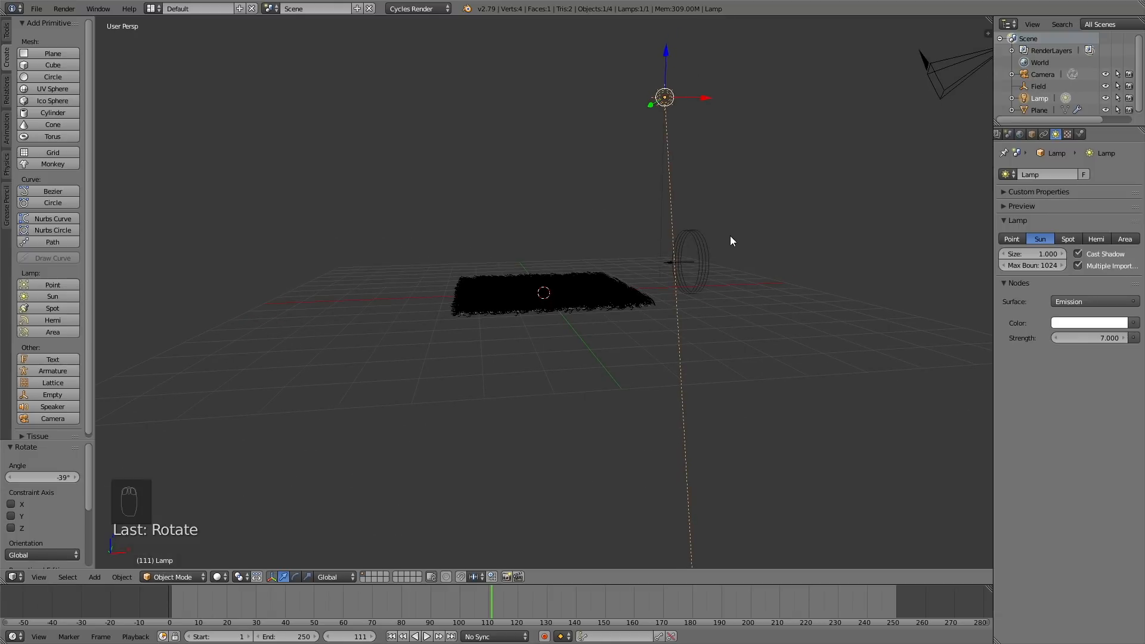
key("g")
left_click(596, 197)
mouse_move(716, 271)
middle_mouse_down()
mouse_move(752, 294)
mouse_move(806, 277)
mouse_move(699, 302)
middle_mouse_up()
Step: With rendered shading on, set the World background colour to a brighter blue
key("shift+z")
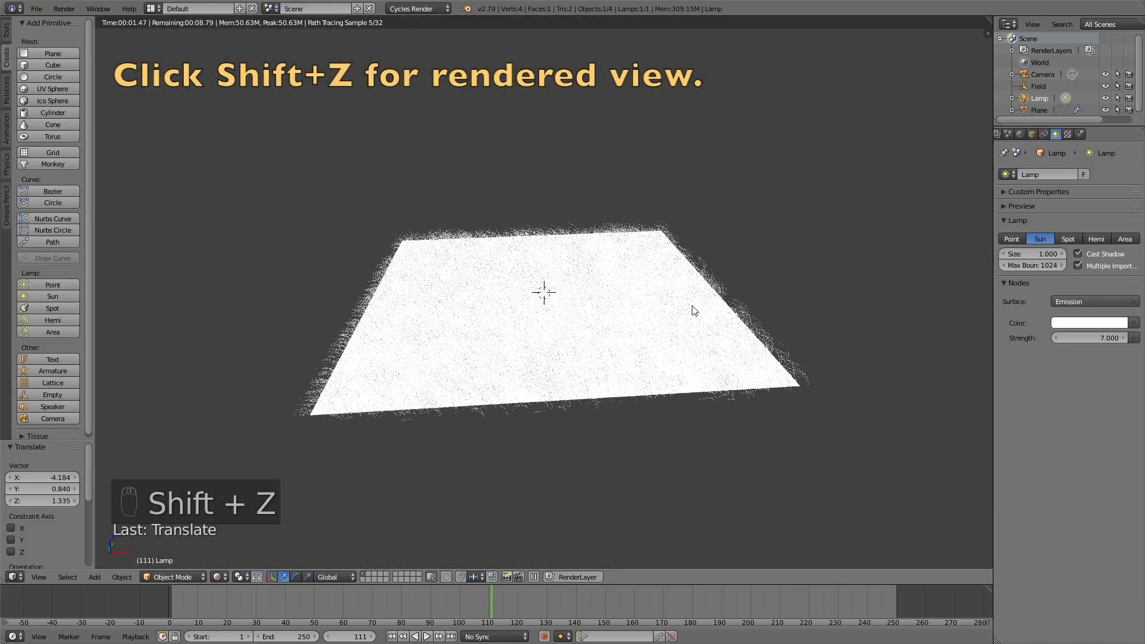
left_click(1023, 135)
left_click(1090, 254)
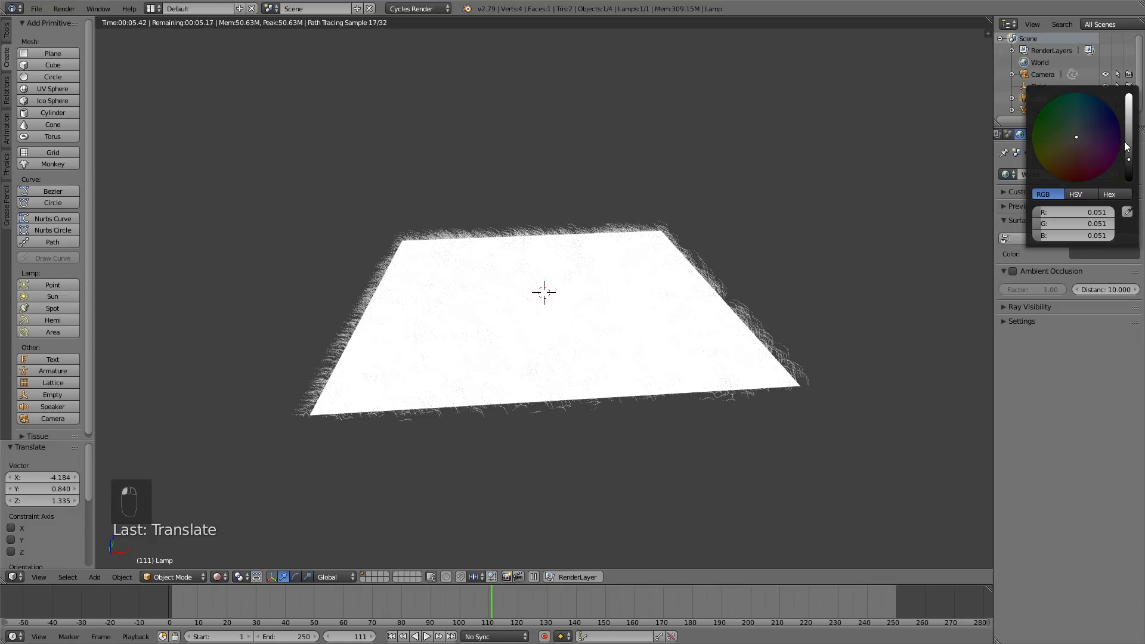
left_click(1129, 140)
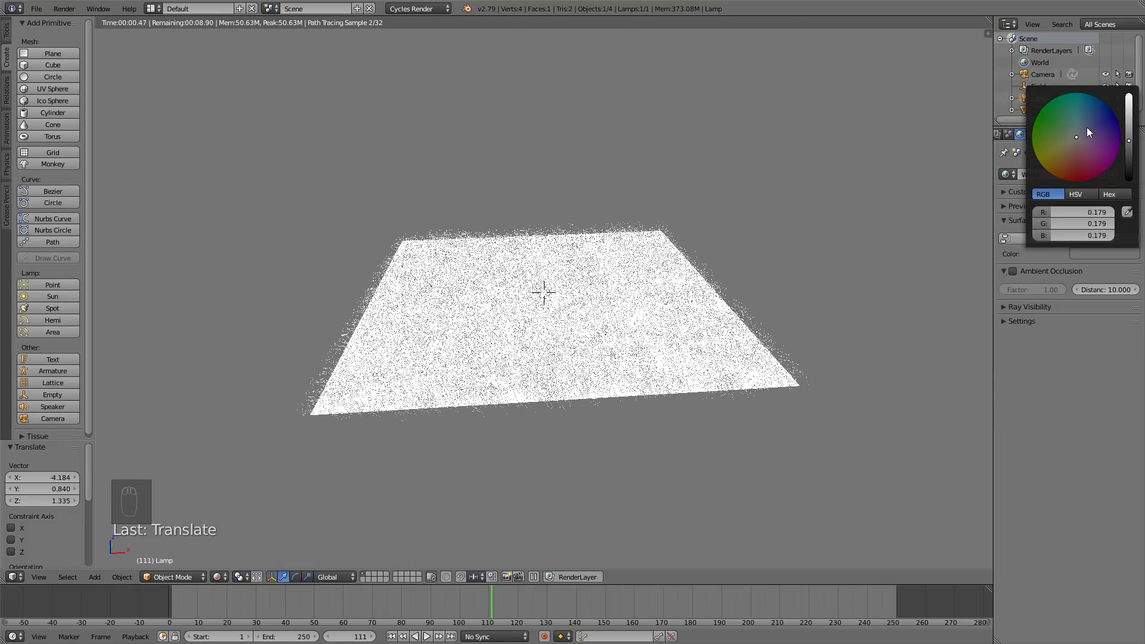
left_click_drag(1088, 132, 1084, 127)
left_click(1130, 127)
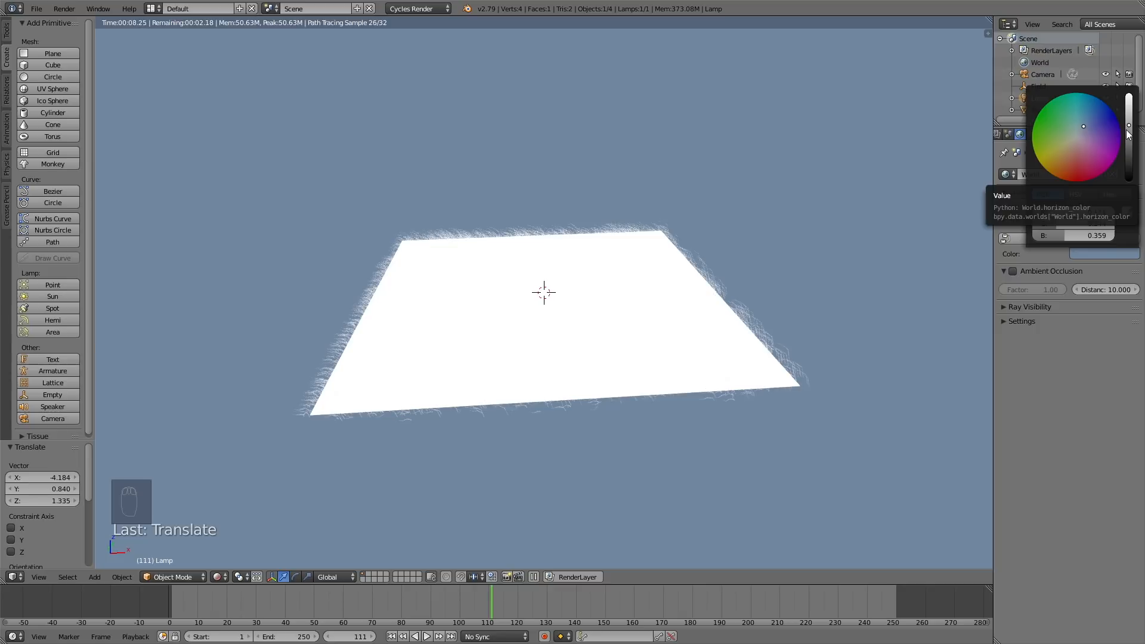
Step: Raise the background Value further and shift the hue to a lighter sky blue
left_click(1130, 118)
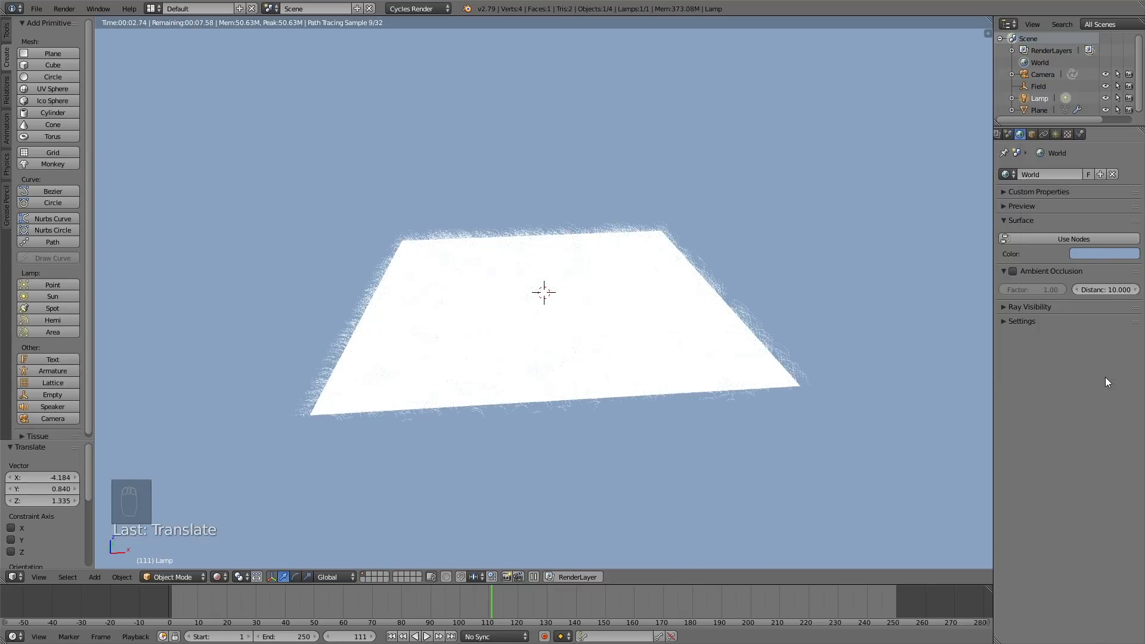
left_click(1085, 253)
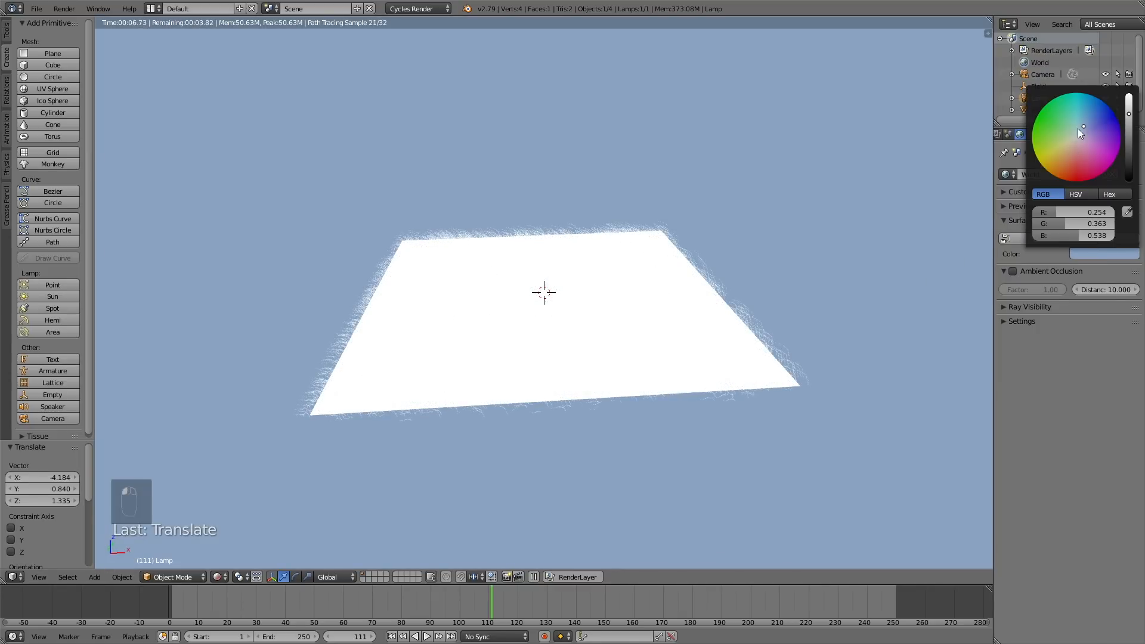
left_click_drag(1078, 129, 1082, 127)
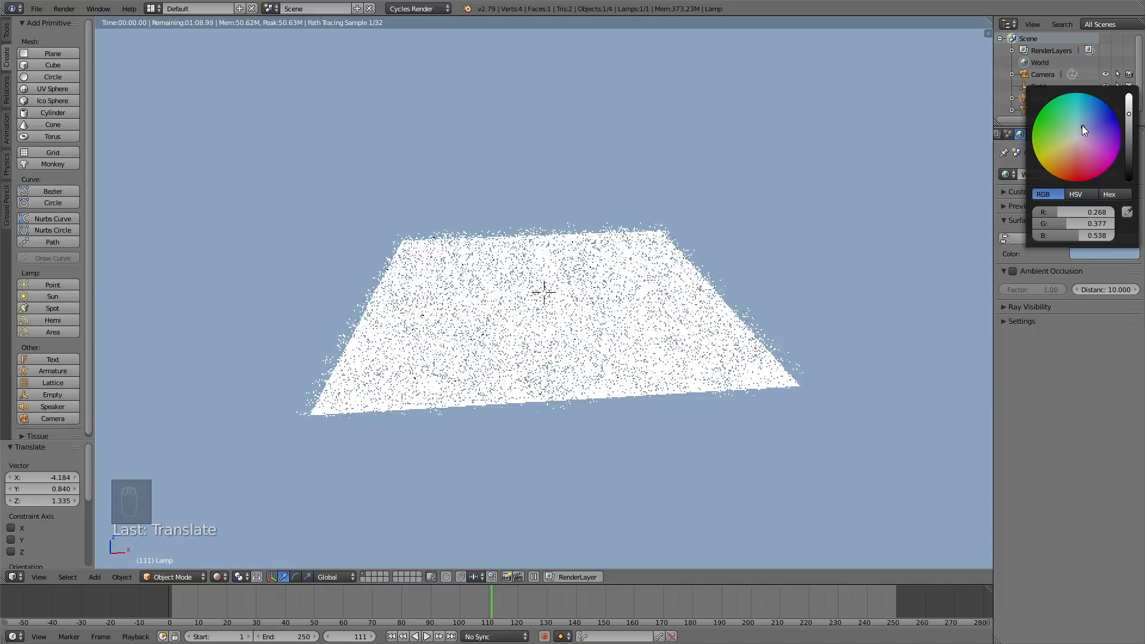
scroll(985, 180, "up", 5)
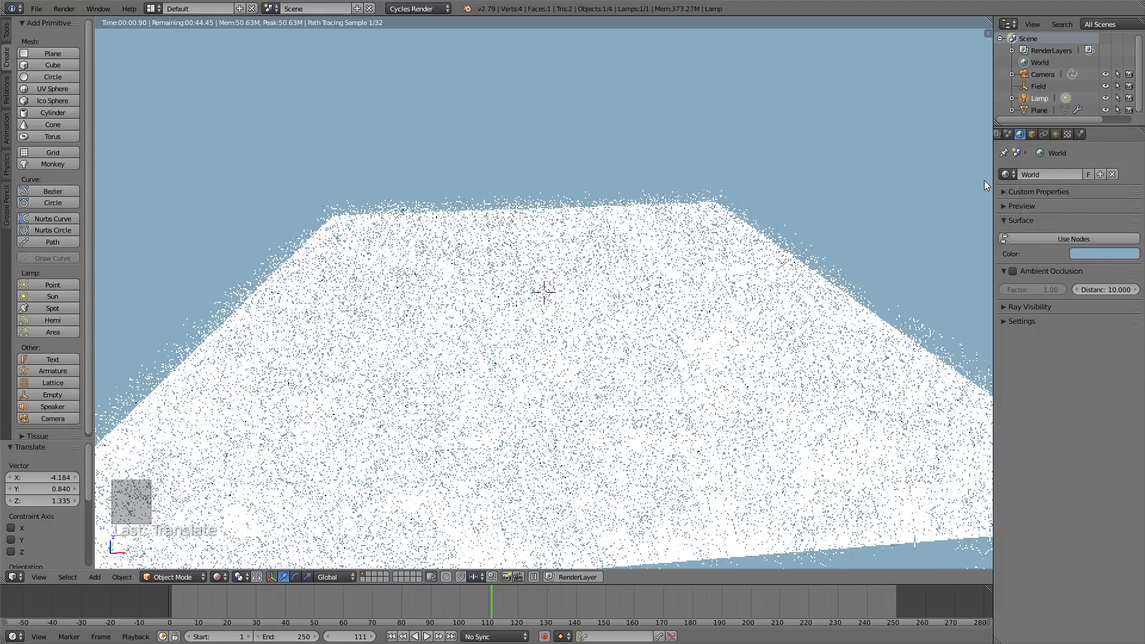
Step: Give the Plane a new Diffuse material coloured dark brown for the dirt
right_click(984, 180)
left_click(1080, 134)
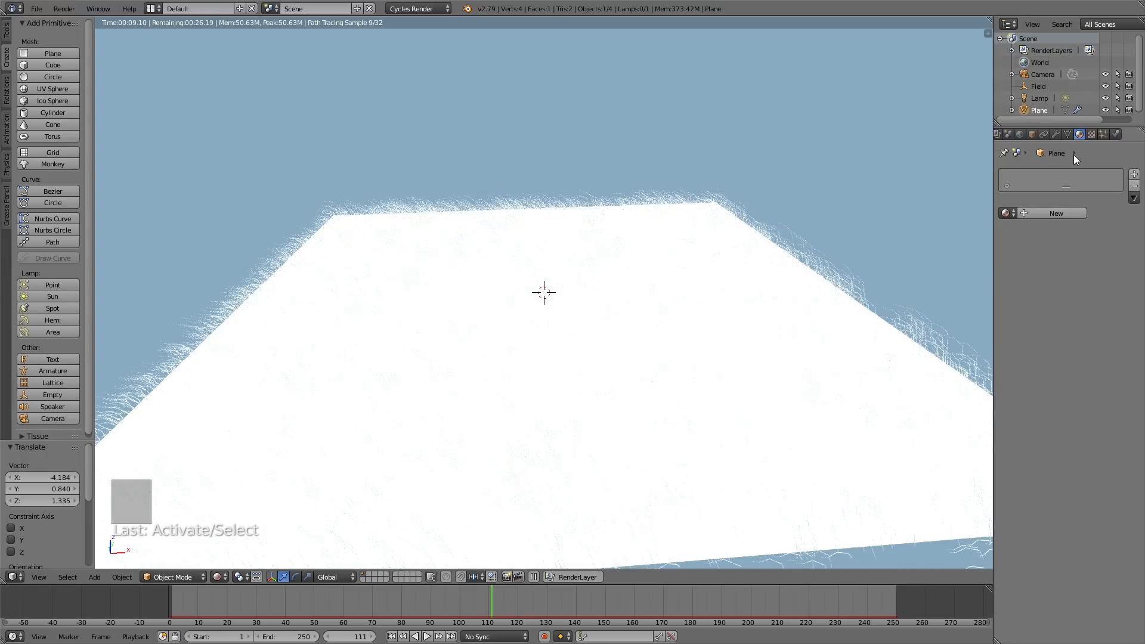
left_click(1056, 213)
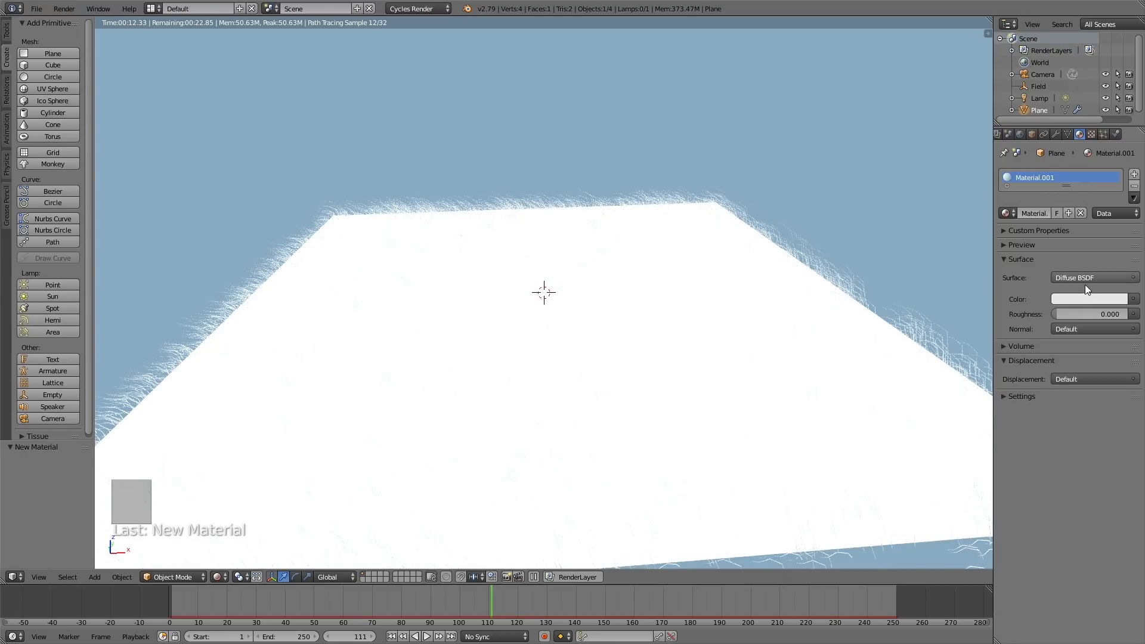
left_click(1078, 299)
left_click(1052, 203)
left_click(1117, 189)
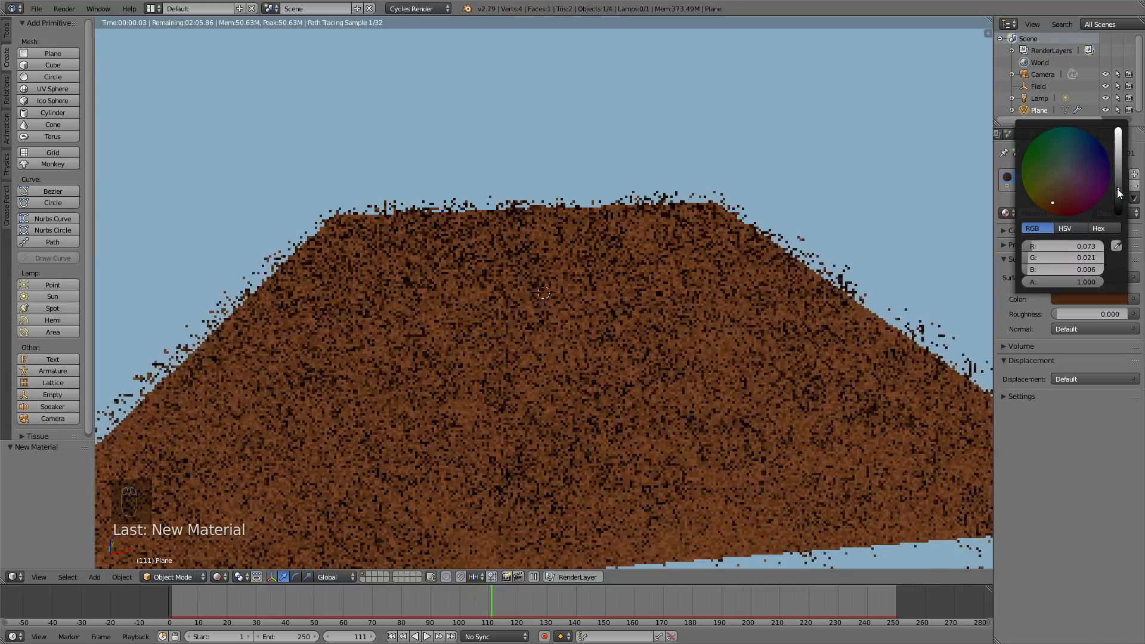
left_click(1134, 173)
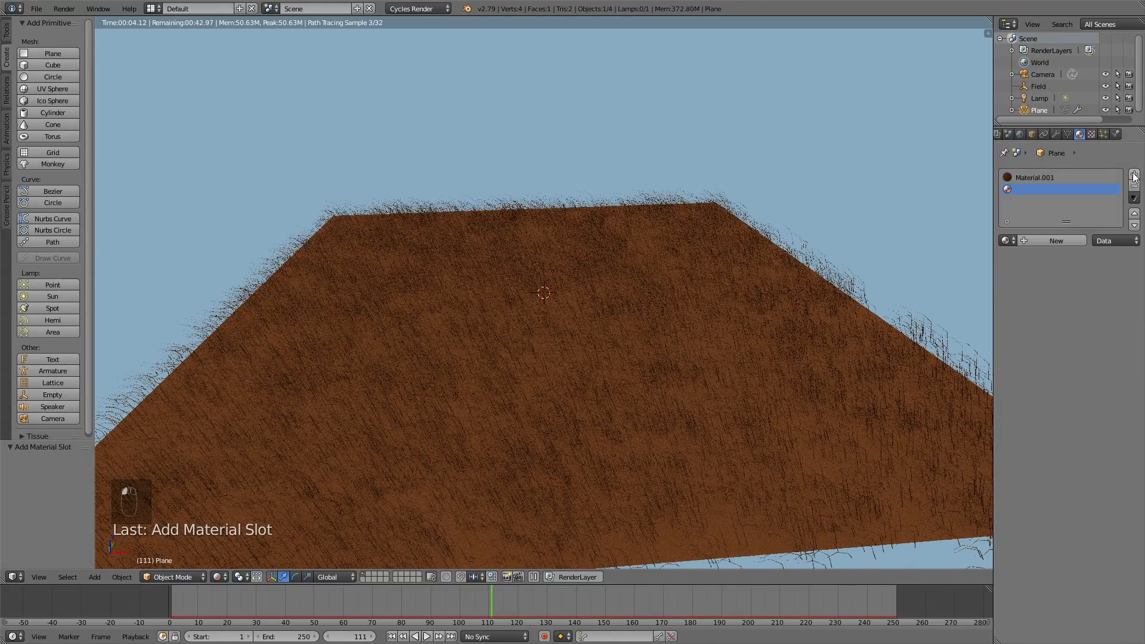
Step: Add a second material slot with a green Glossy BSDF at roughness 0.450
left_click(1069, 241)
left_click(1076, 307)
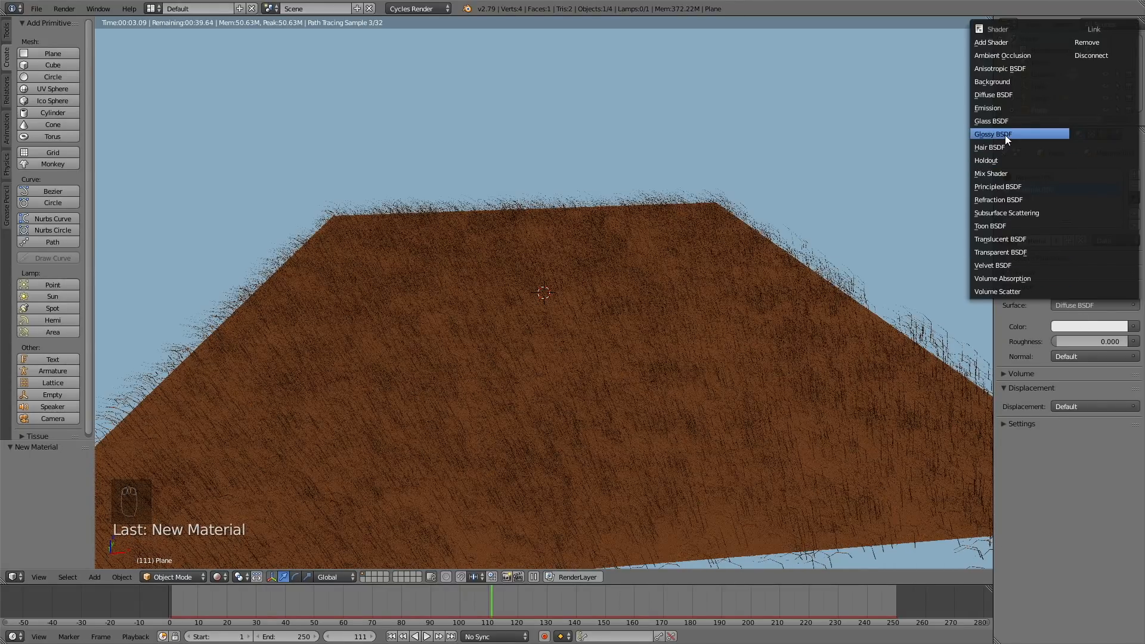
left_click(1005, 135)
left_click_drag(1063, 355, 1115, 362)
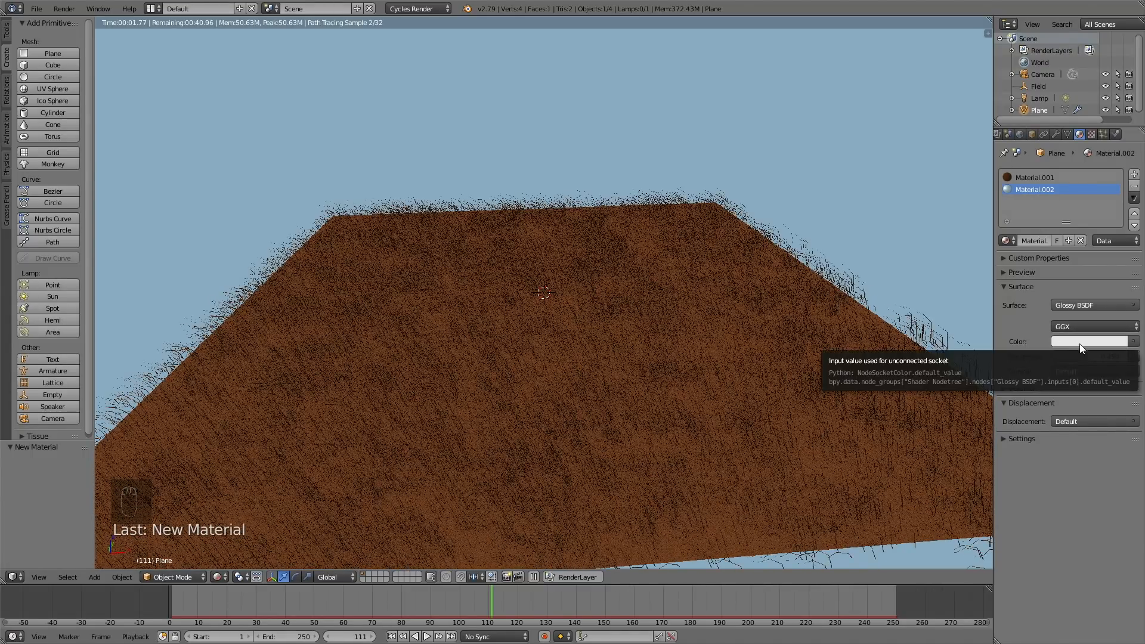
left_click(1081, 341)
left_click(1035, 202)
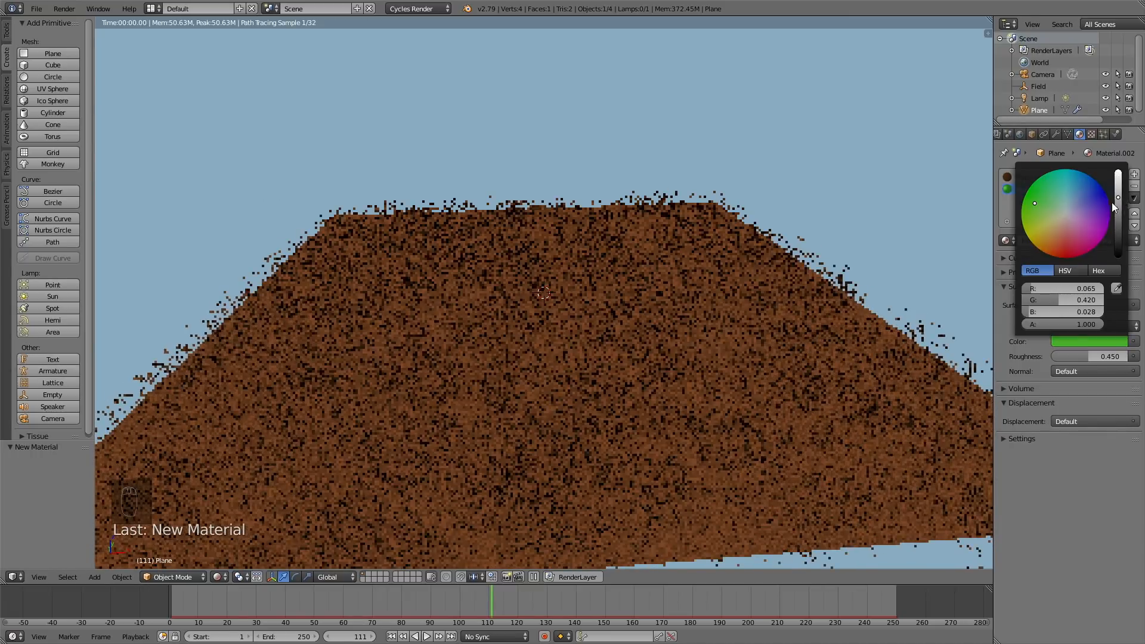
Step: Set the hair particle system's Render material to the green glossy Material.002
left_click(1104, 134)
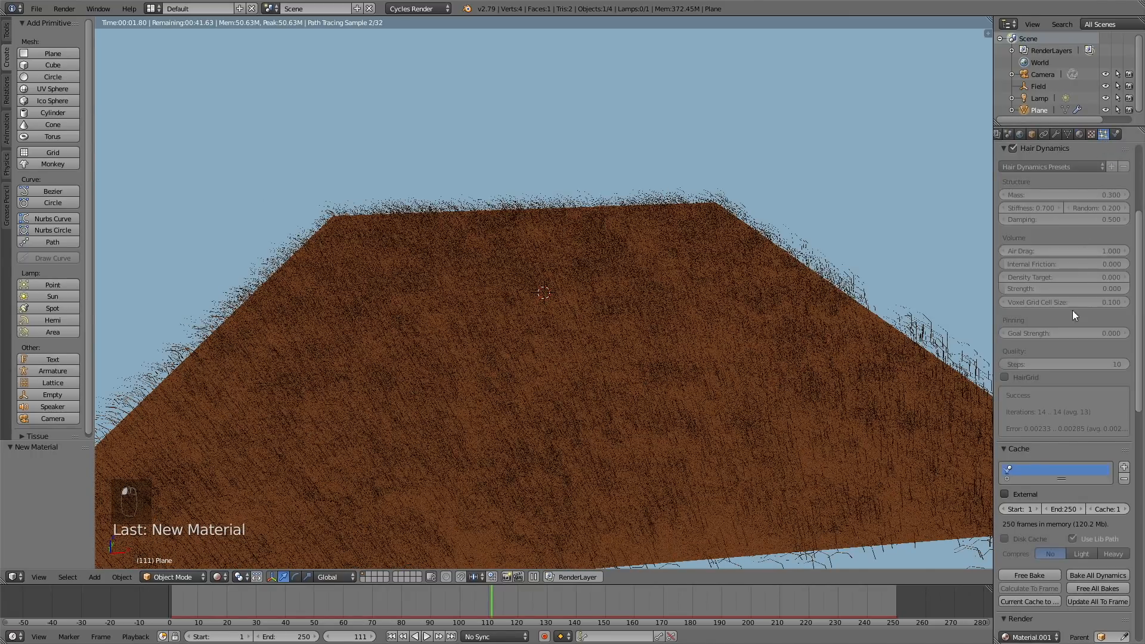
scroll(1041, 456, "down", 5)
left_click(1025, 447)
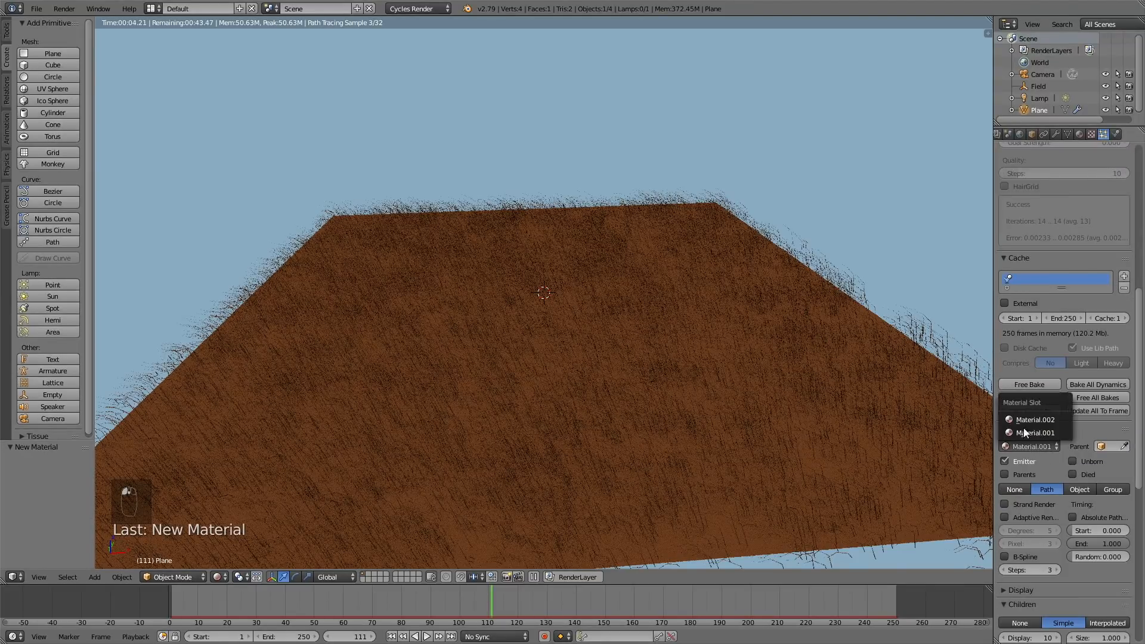
left_click(1027, 418)
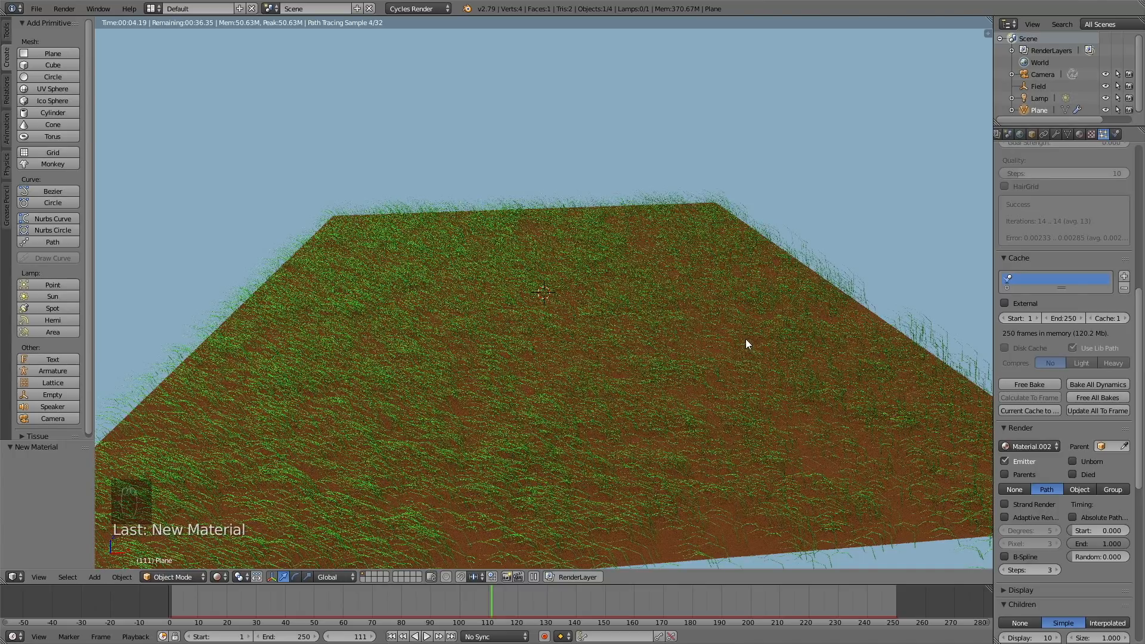
scroll(1065, 224, "up", 6)
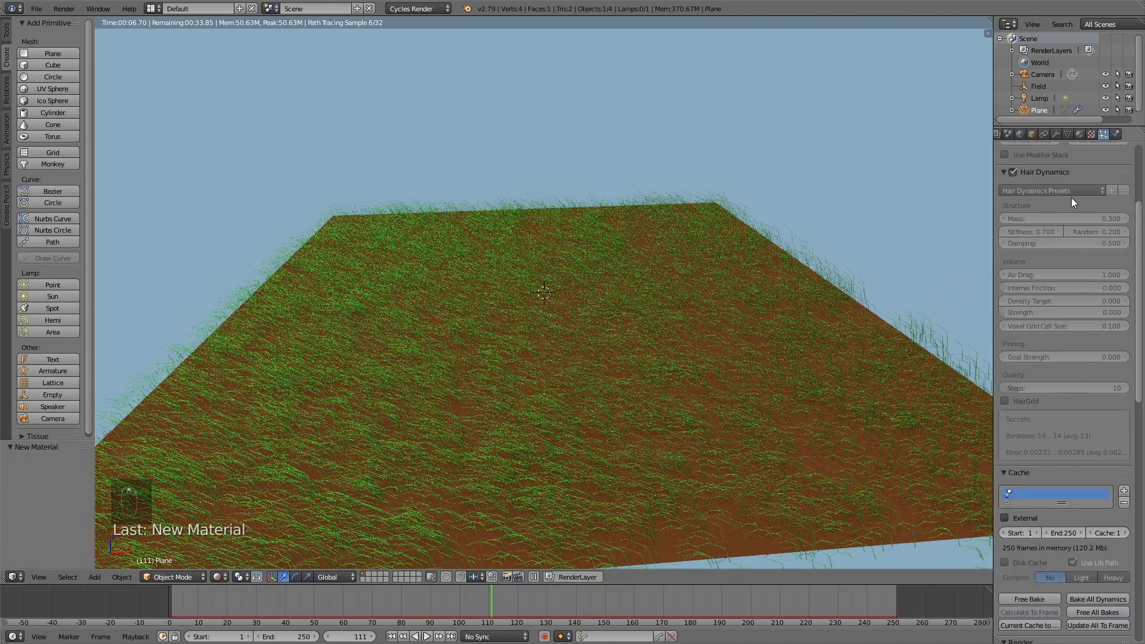
scroll(1073, 197, "up", 4)
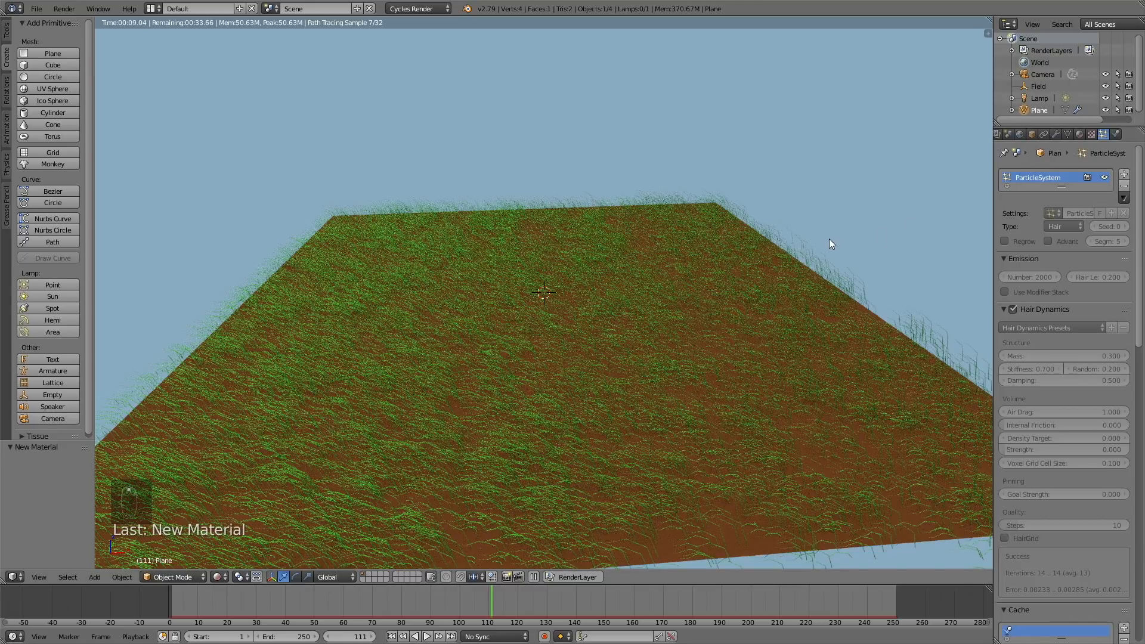
Step: In solid camera view, fly the camera to a low angle looking across the grass
key("shift+z")
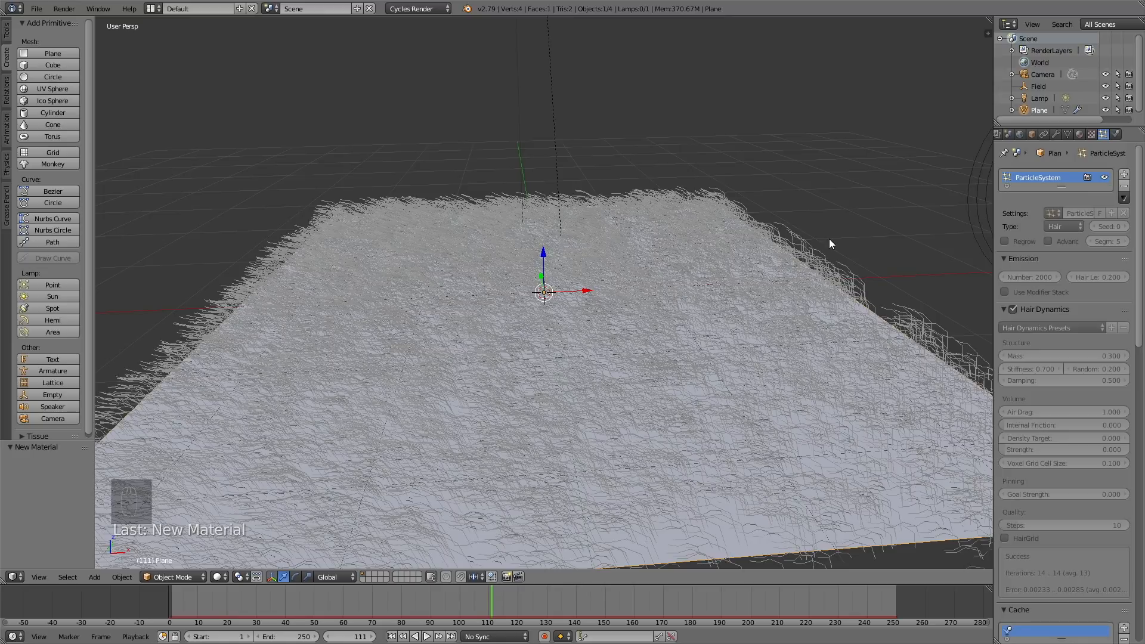
key("KP_0")
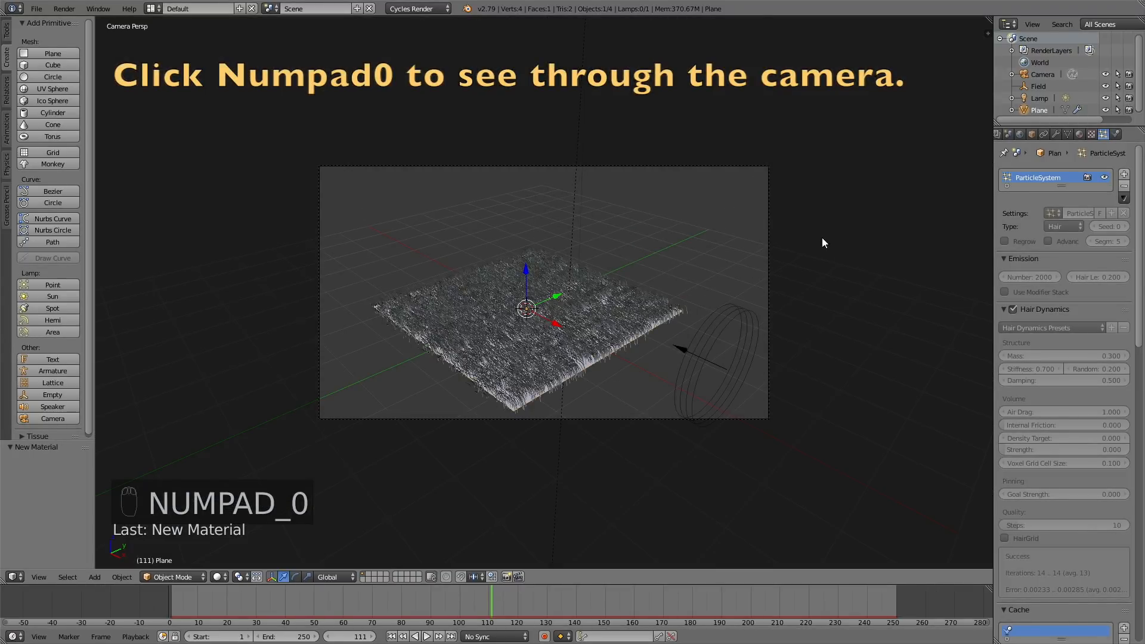
right_click(643, 165)
key("shift+f")
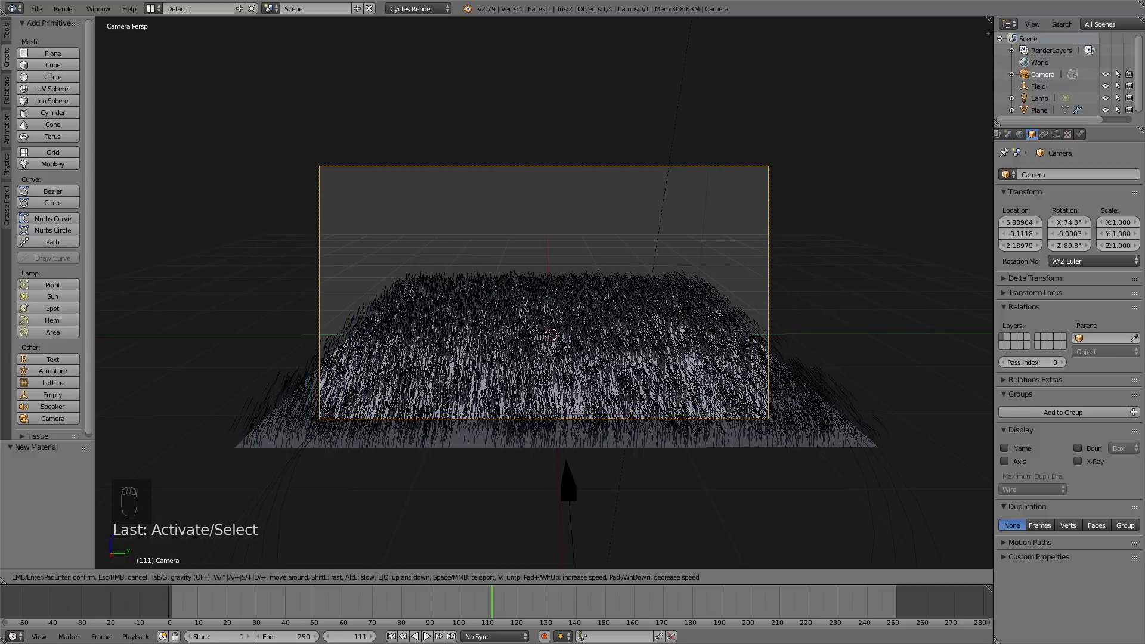
left_click(649, 352)
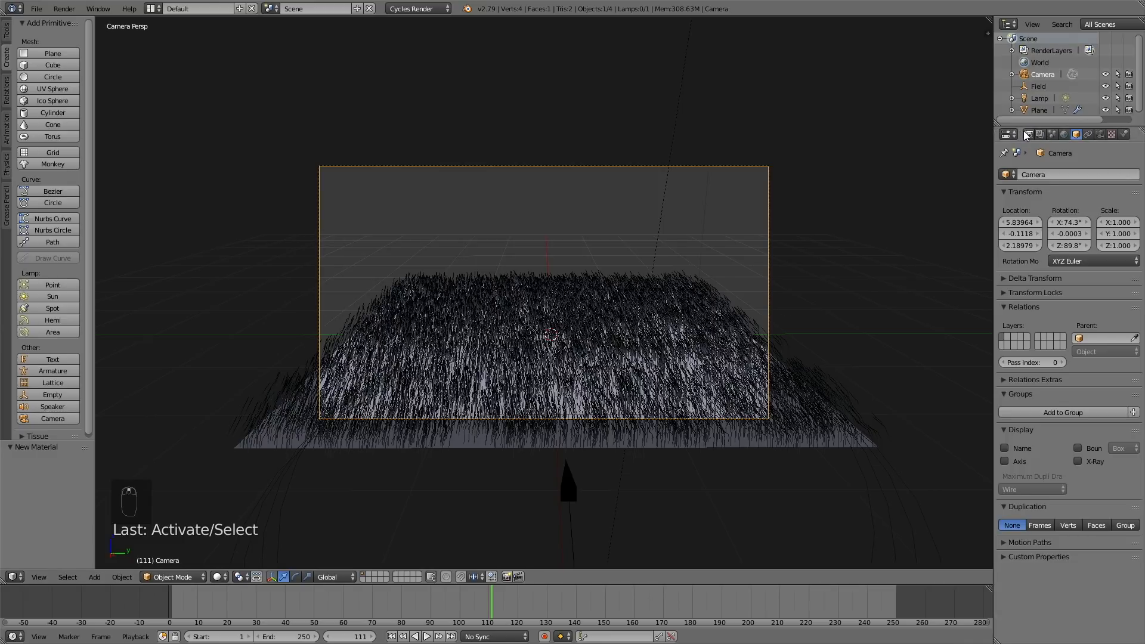
Step: Set render Device to GPU Compute, resolution to 100% and Render samples to 200
left_click(1028, 134)
left_click(1056, 232)
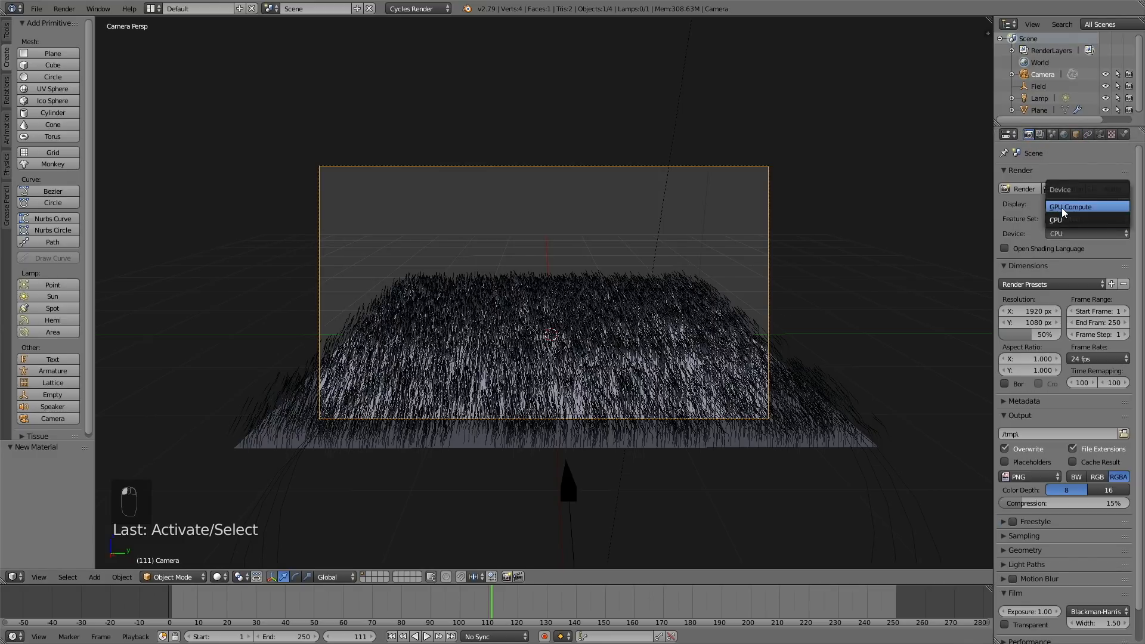
left_click(1063, 208)
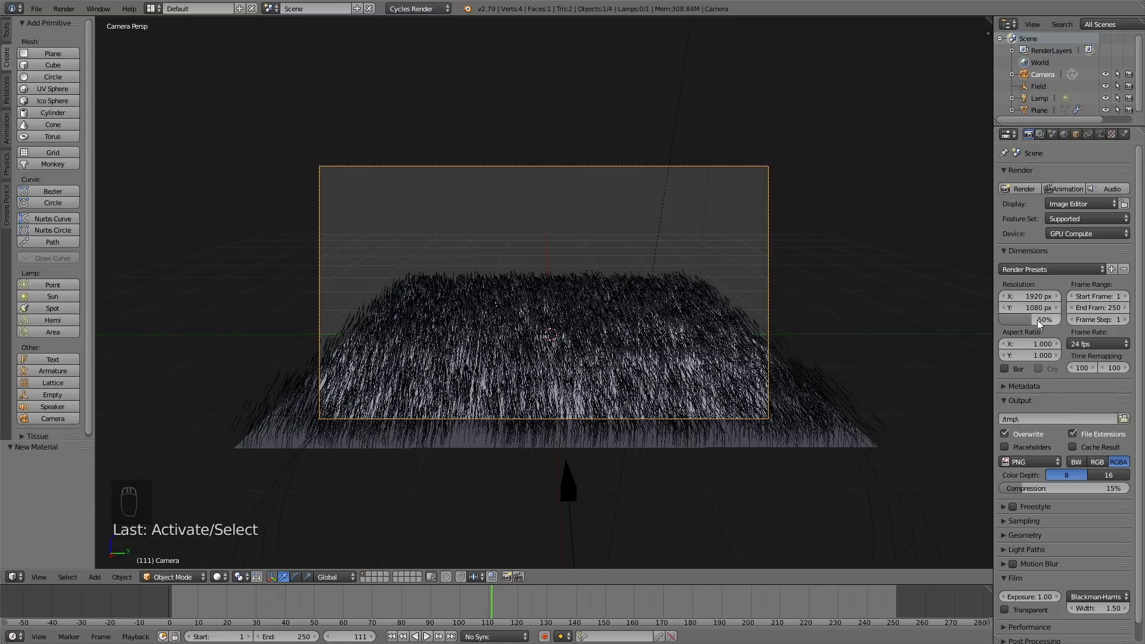
left_click_drag(1037, 319, 1062, 320)
scroll(1071, 328, "down", 1)
left_click(1019, 500)
scroll(1047, 497, "down", 3)
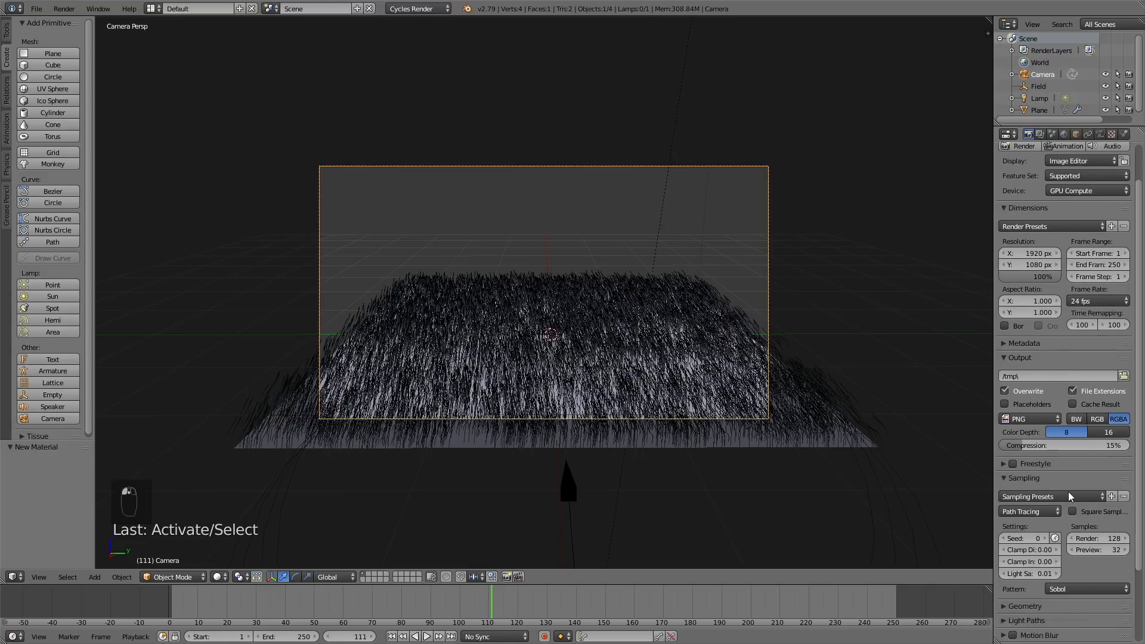
left_click(1090, 492)
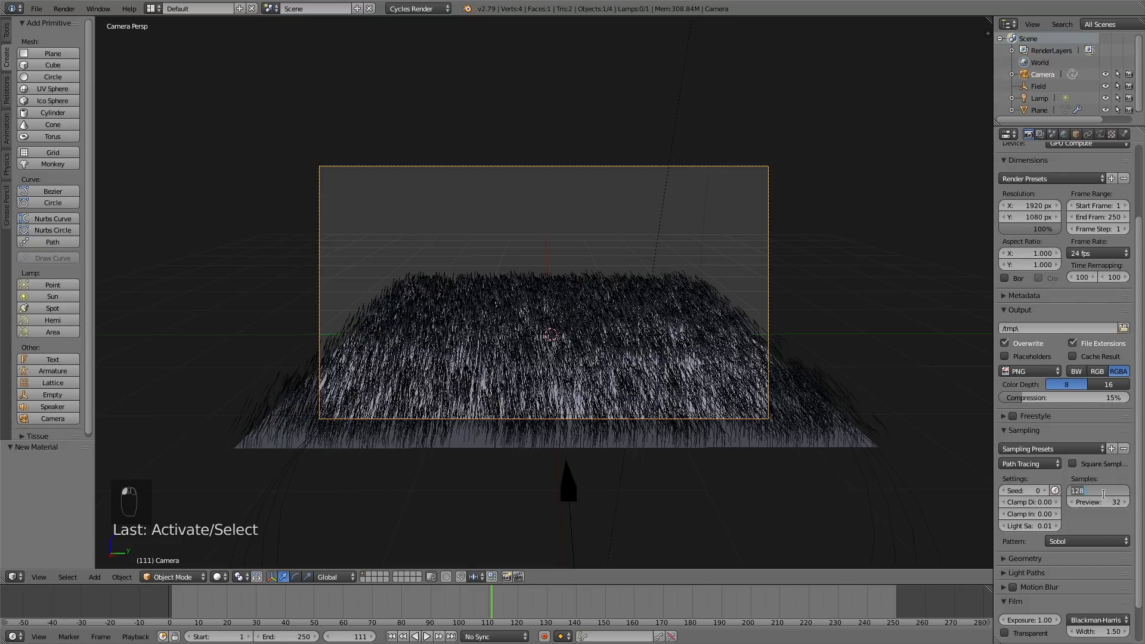
type("Render: 200")
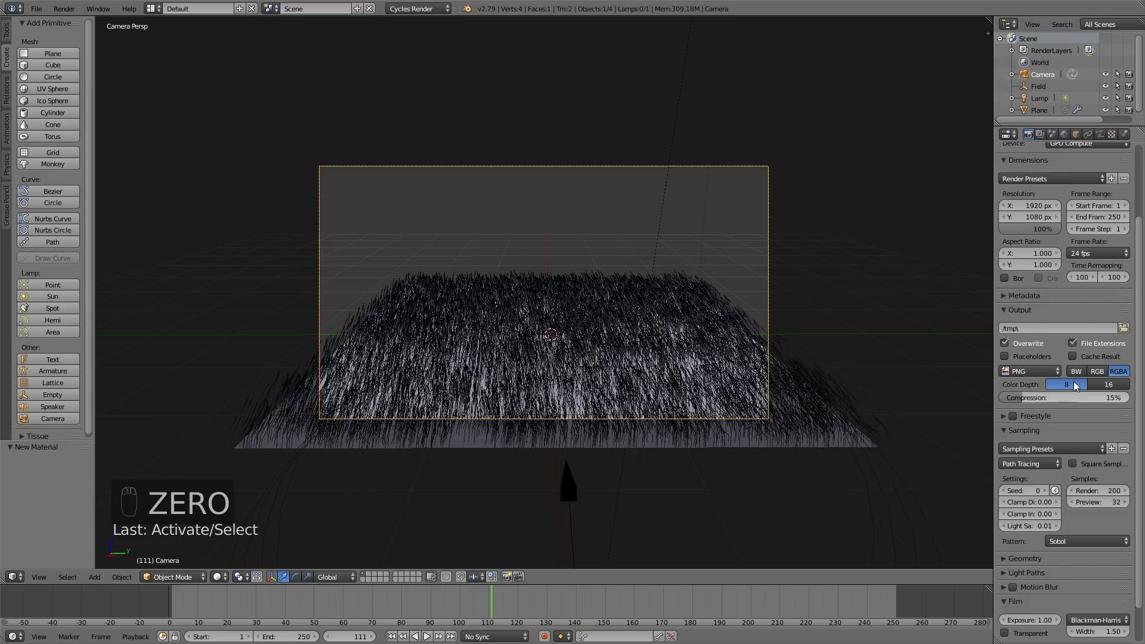
scroll(1076, 385, "up", 5)
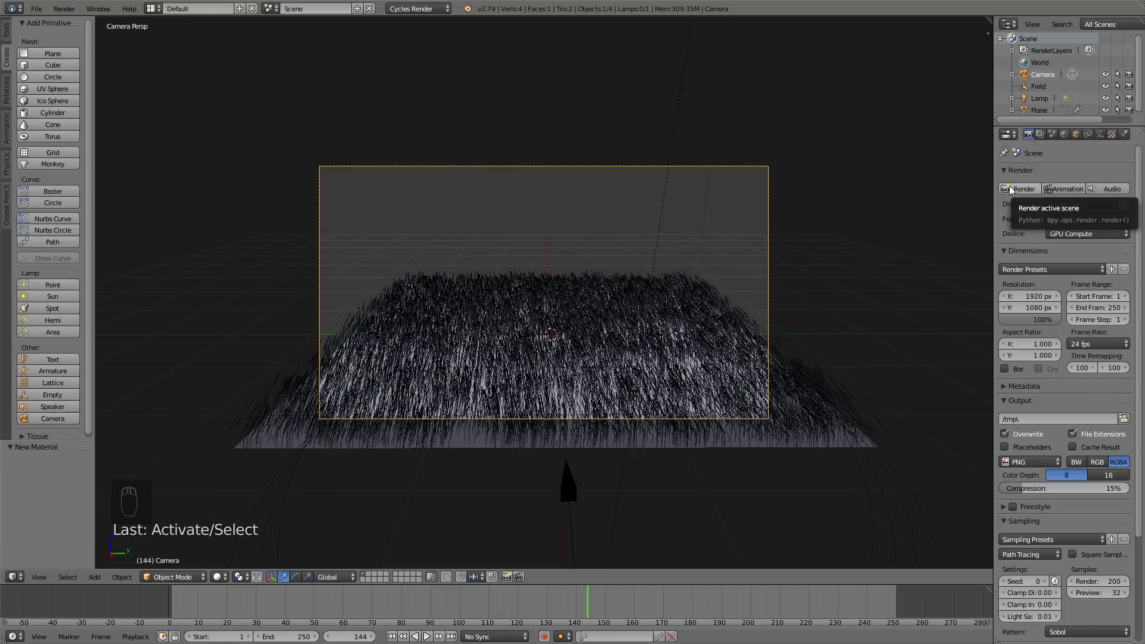
Step: Check the rendered preview, then start the final still-image render
key("shift+z")
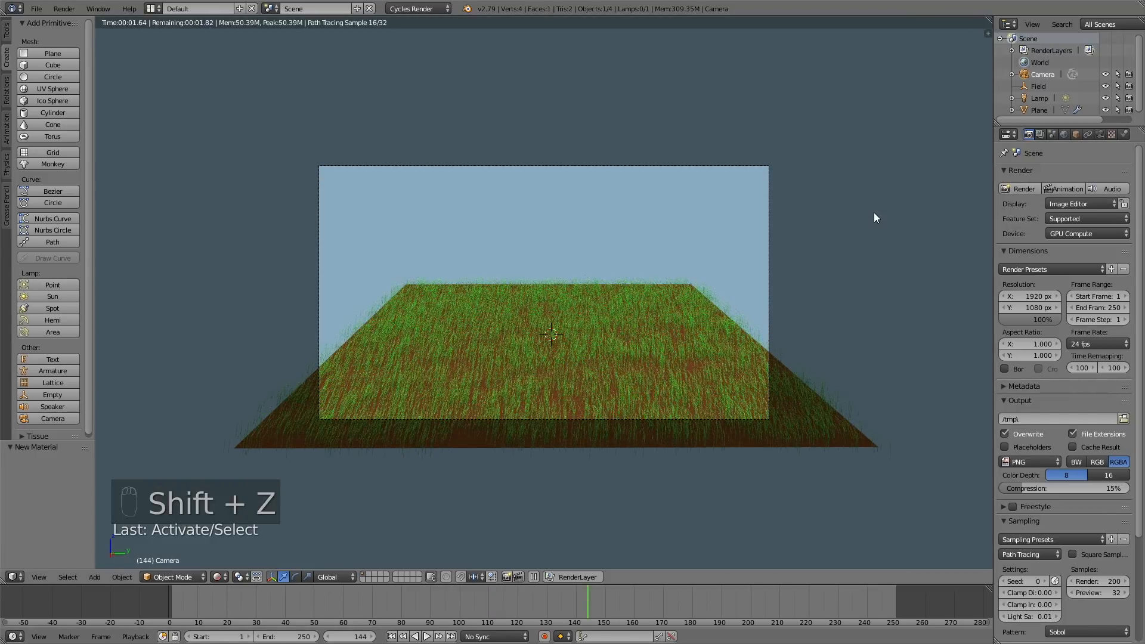
key("shift+z")
left_click(1017, 189)
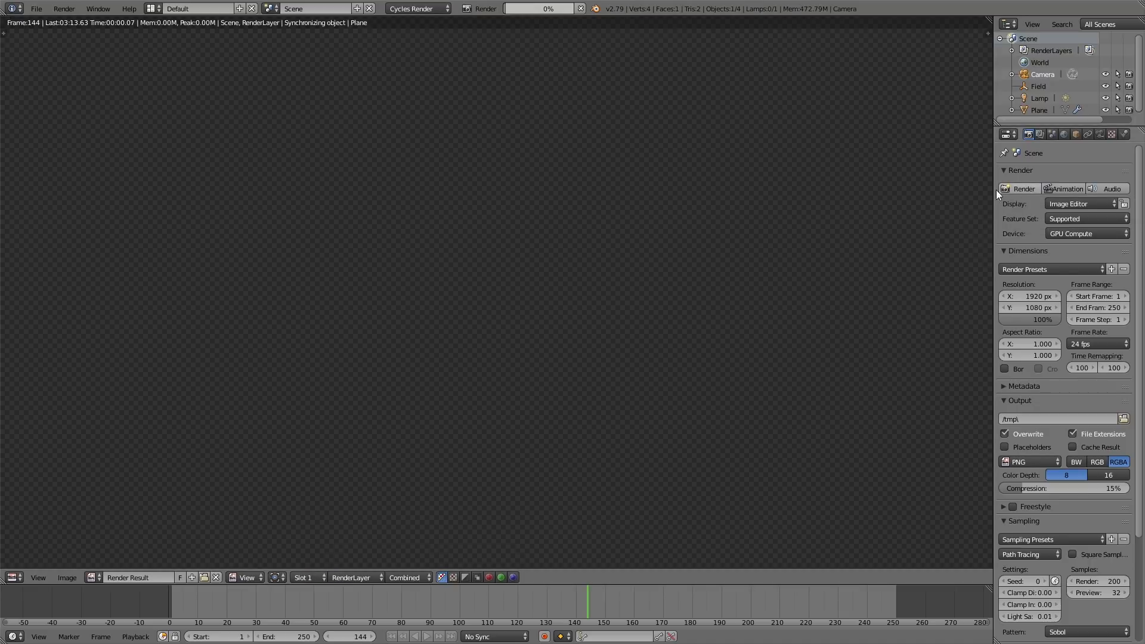
scroll(656, 221, "up", 1)
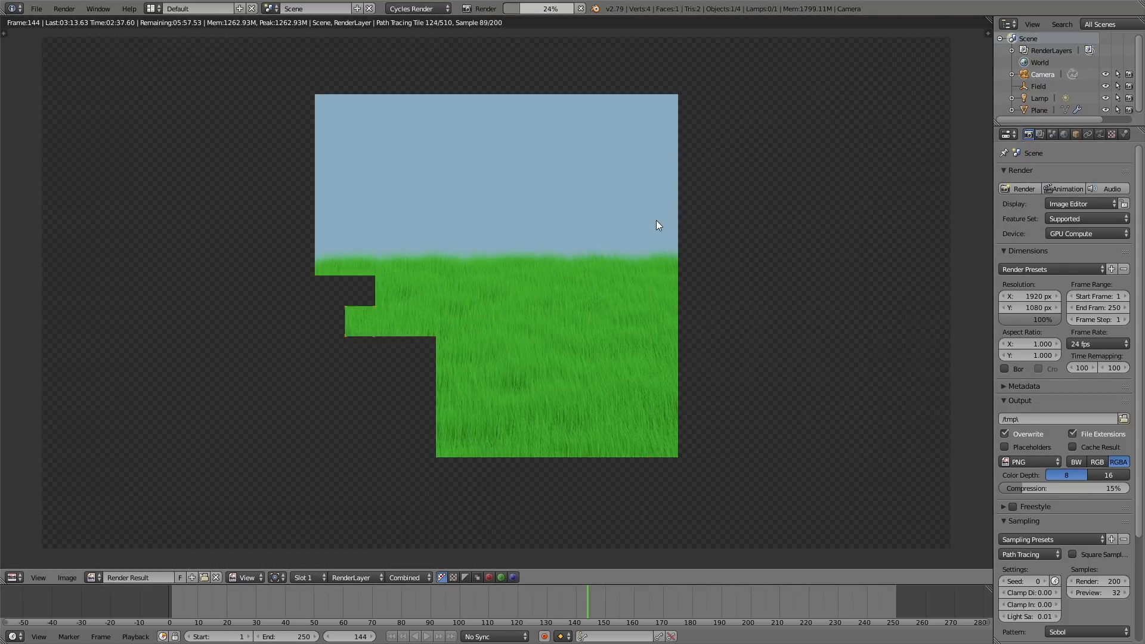